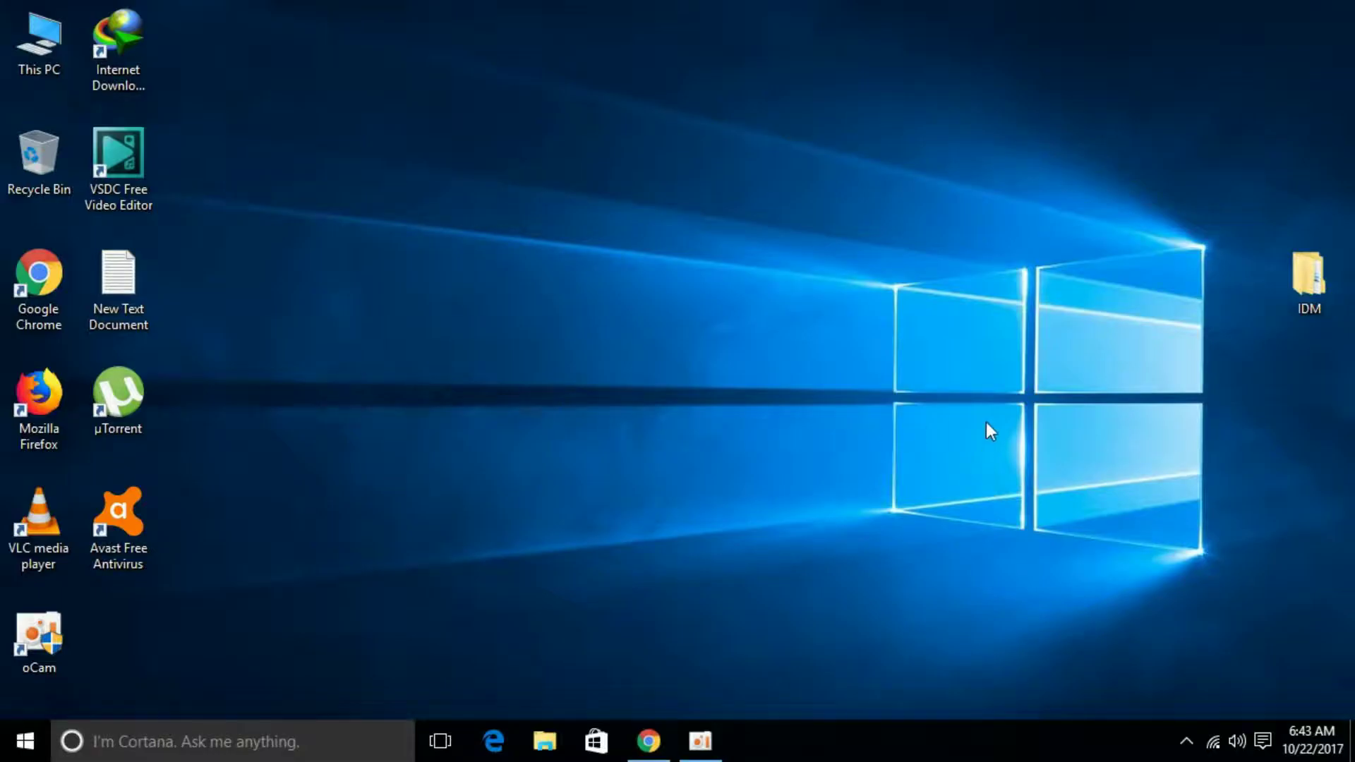
# Start Microsoft Edge from its taskbar icon
pyautogui.click(510, 739)
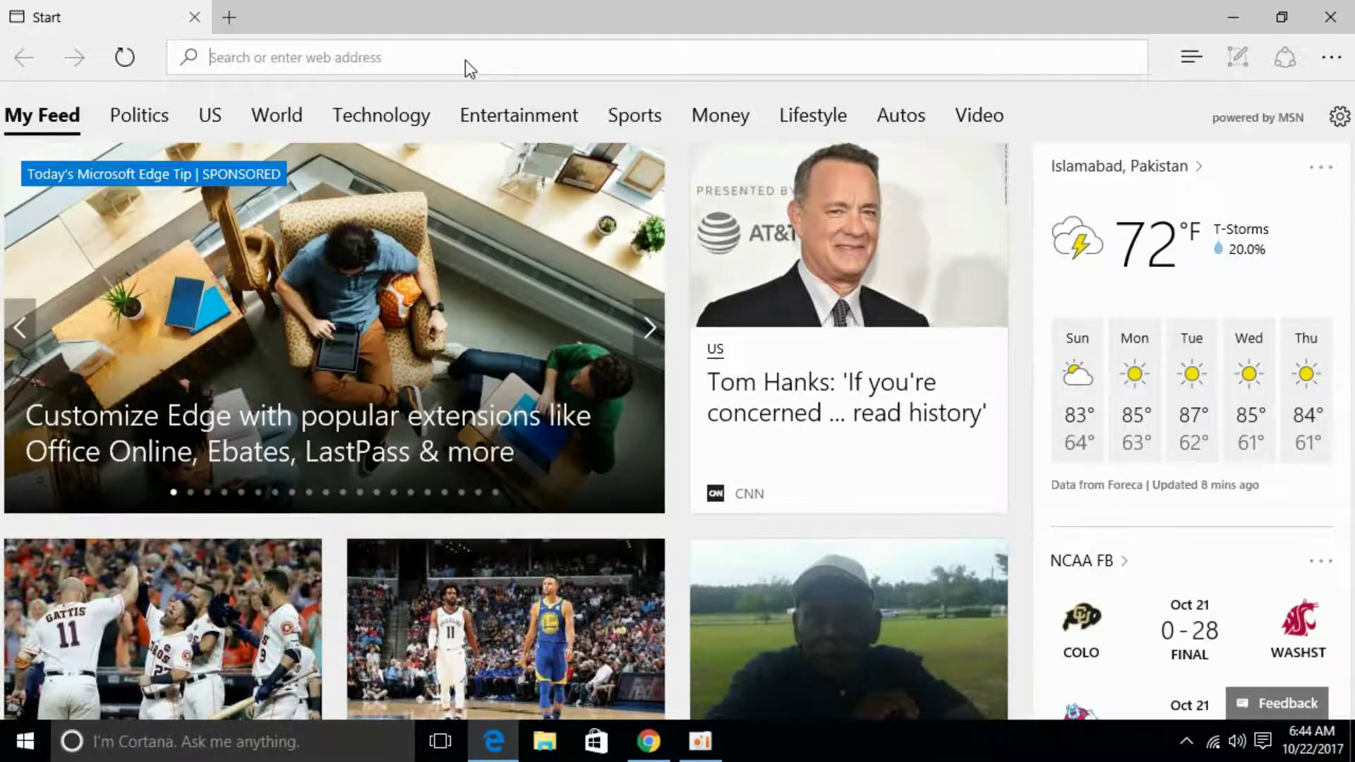
# Go to about:flags and reset all flags to their defaults
pyautogui.write('a')
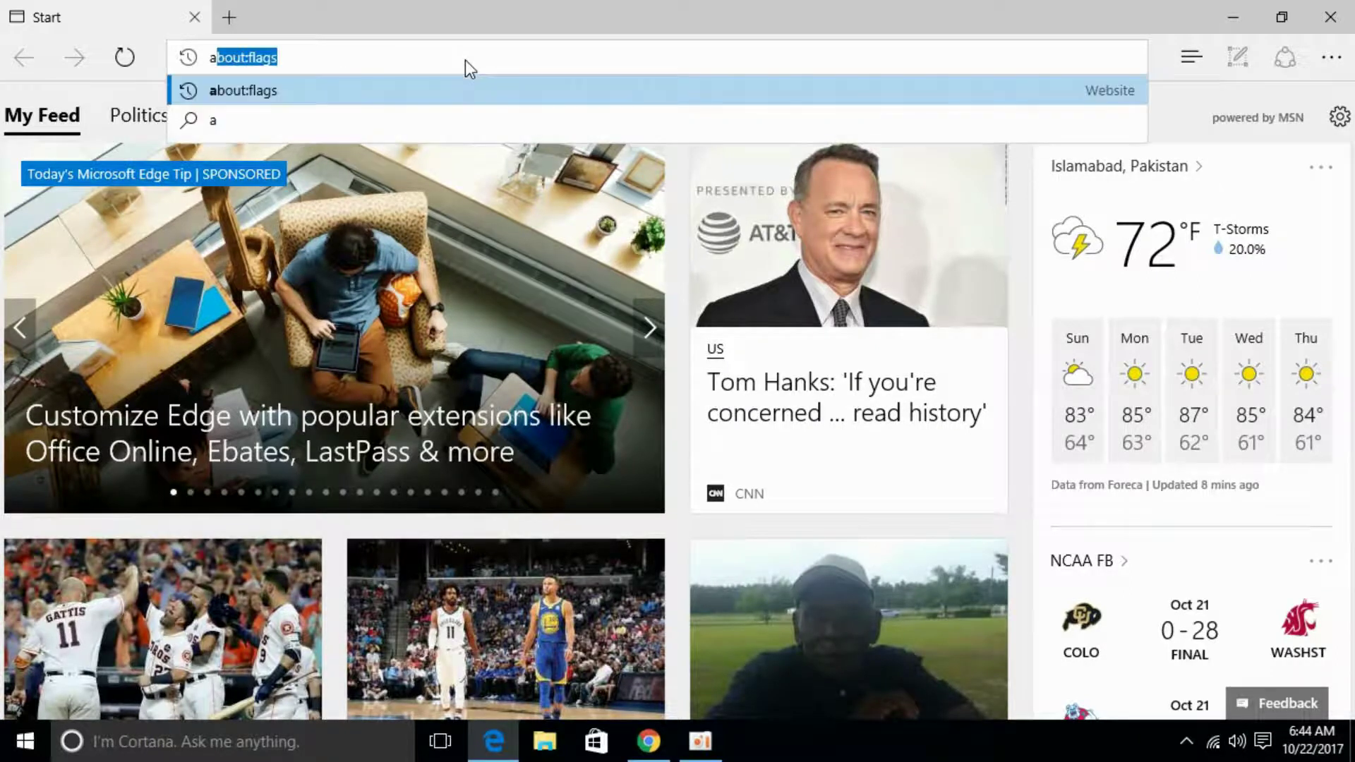
pyautogui.write('bout:c')
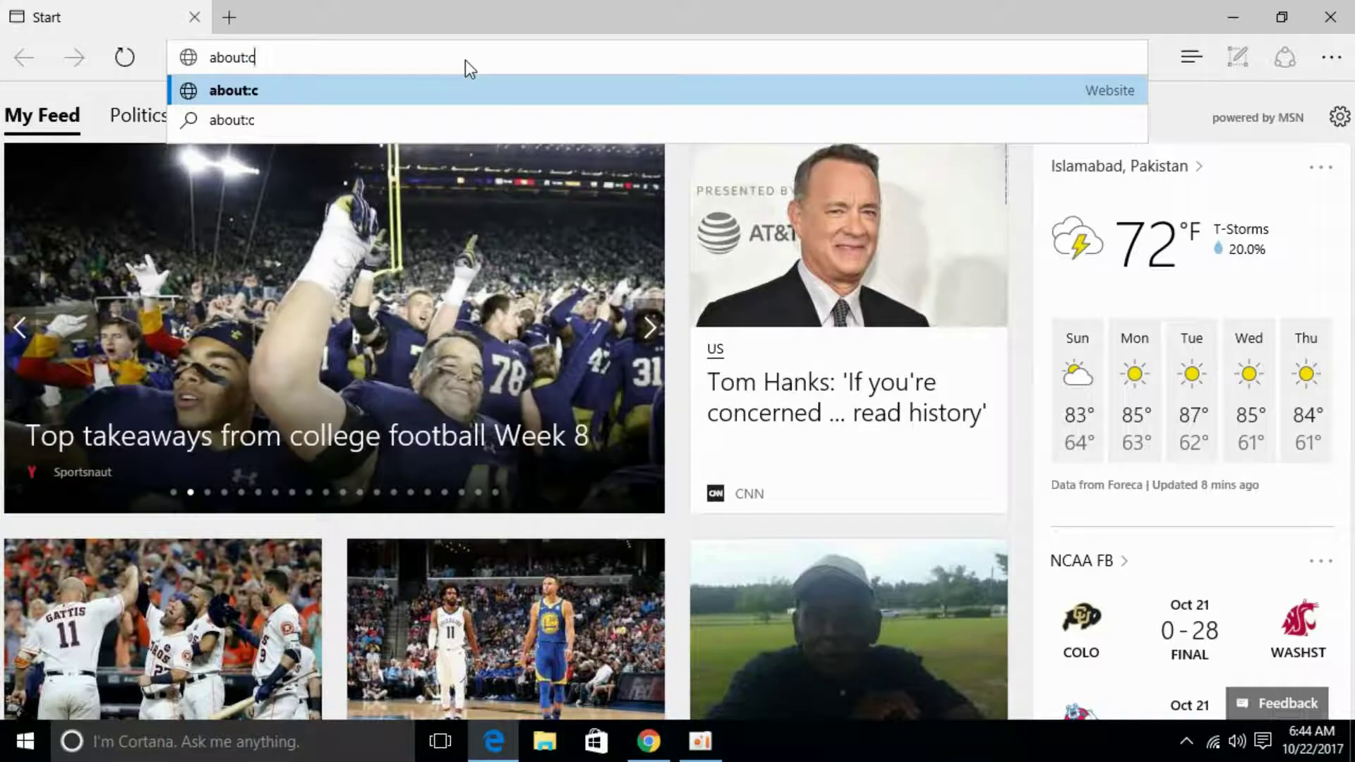
pyautogui.press('BackSpace')
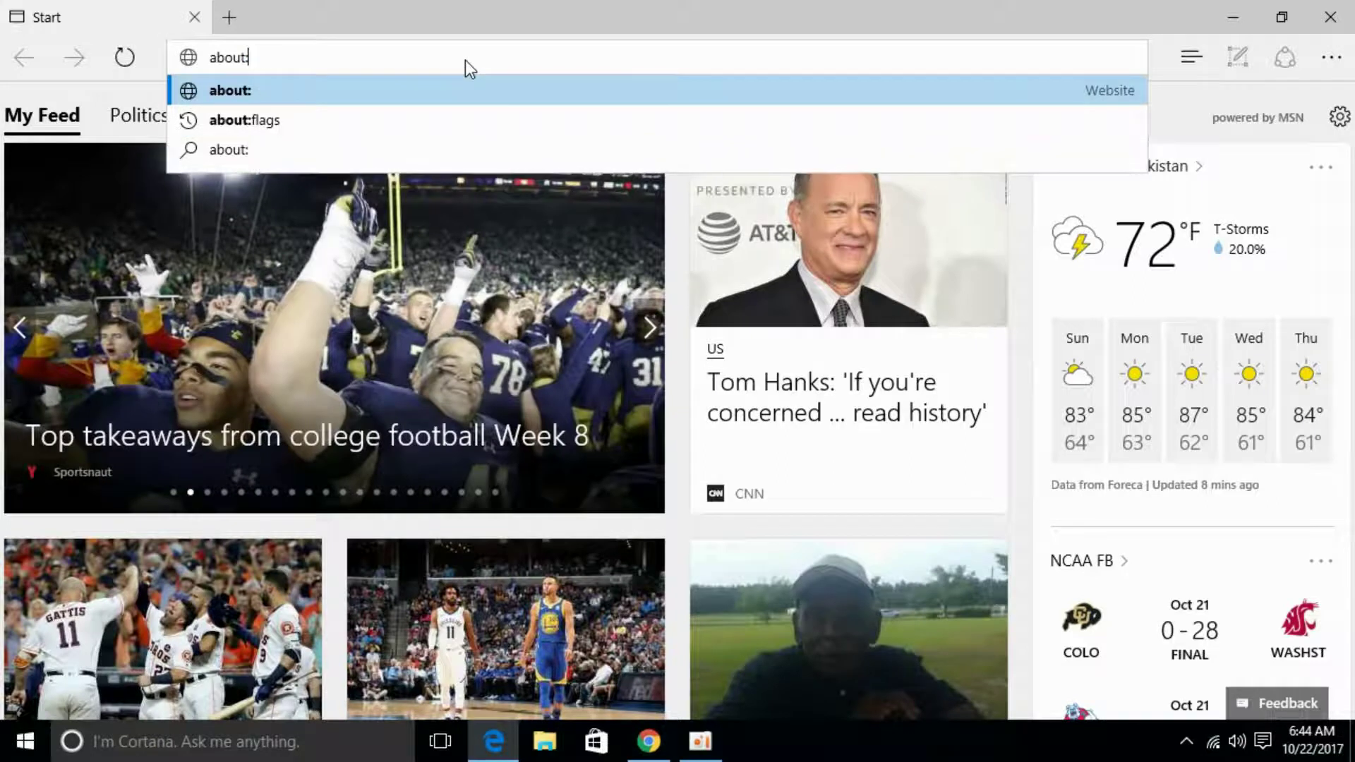
pyautogui.write('flags')
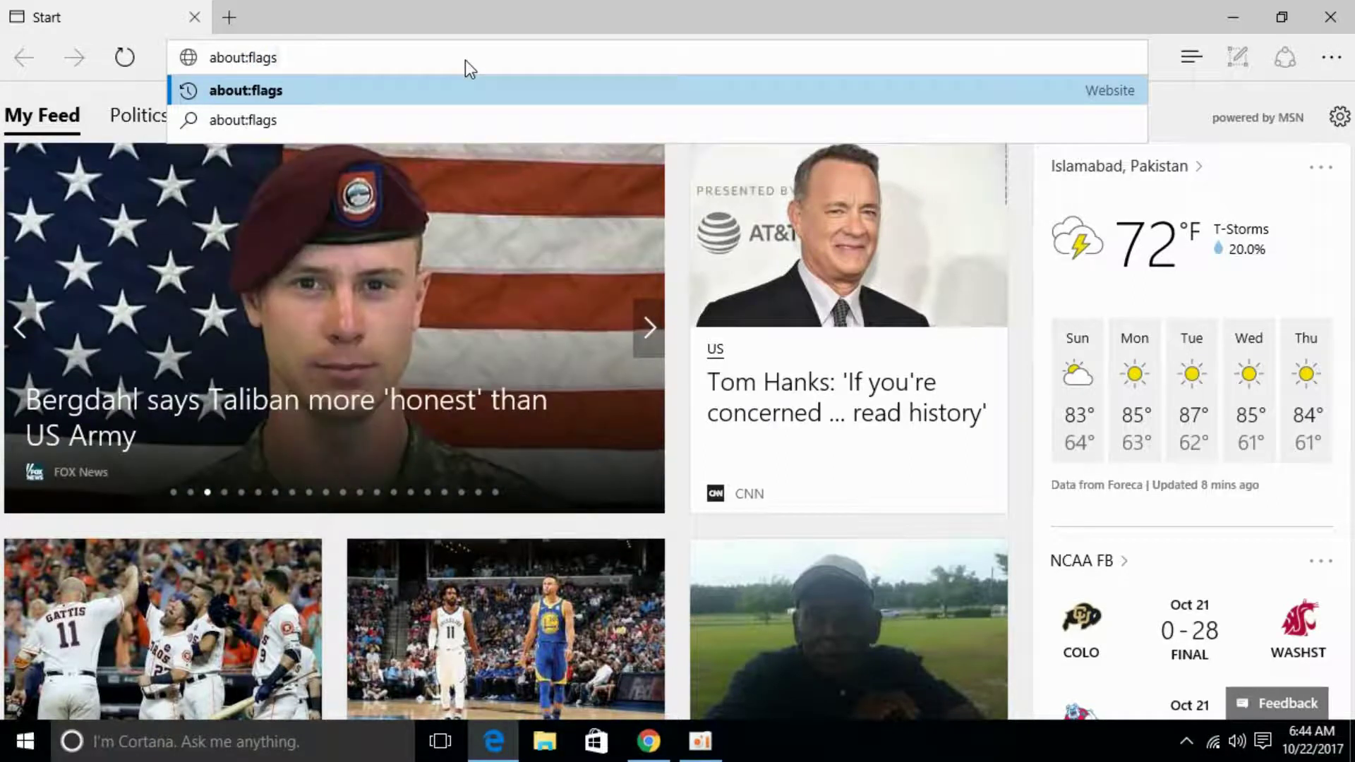
pyautogui.press('Return')
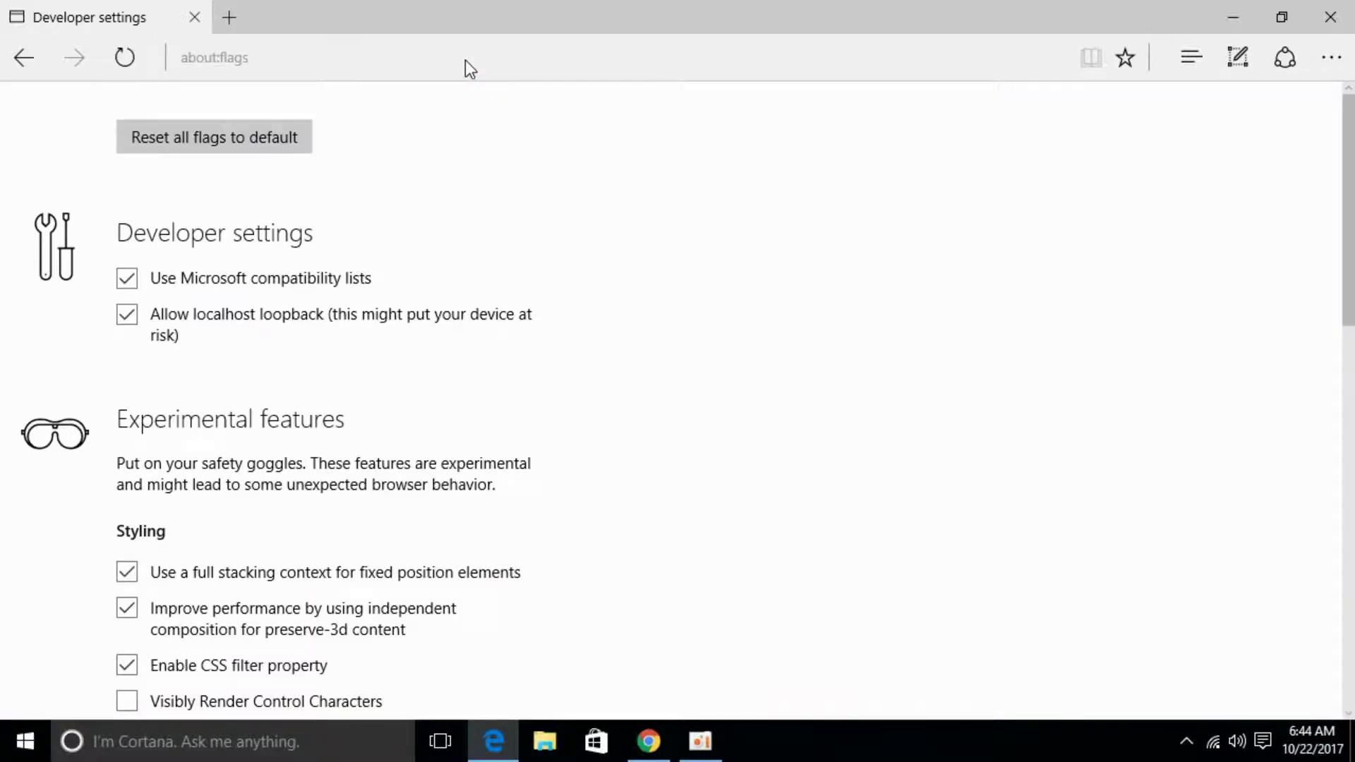
pyautogui.click(244, 146)
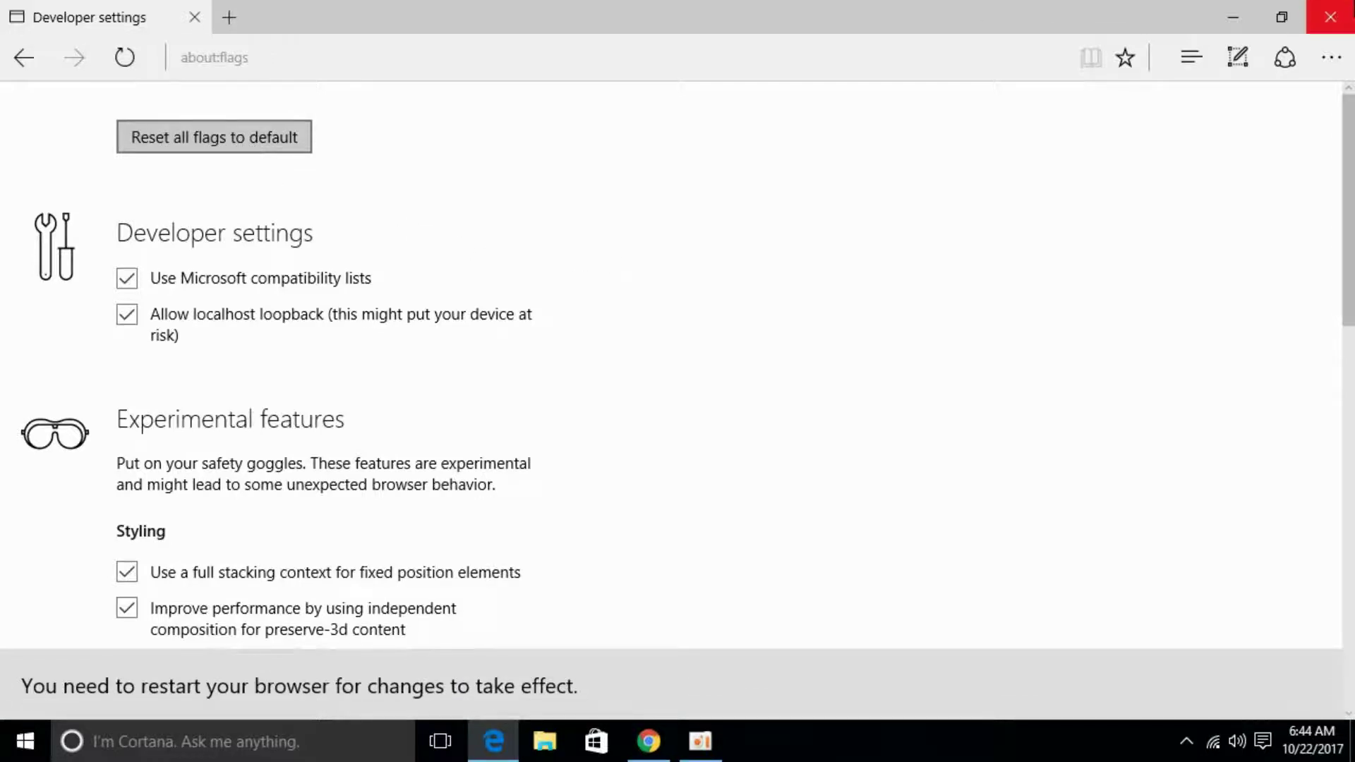
# Restart Edge so the flag reset applies, then close it
pyautogui.click(1330, 17)
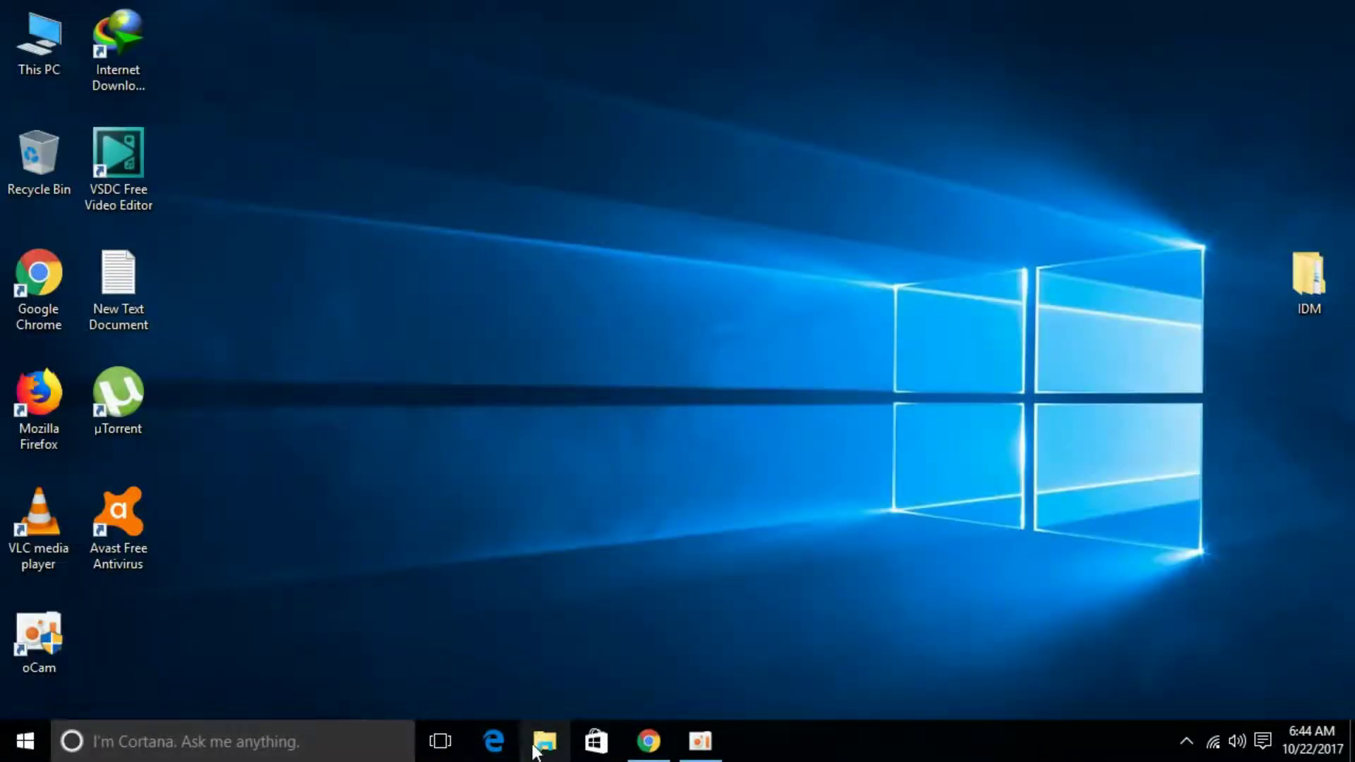
pyautogui.click(511, 752)
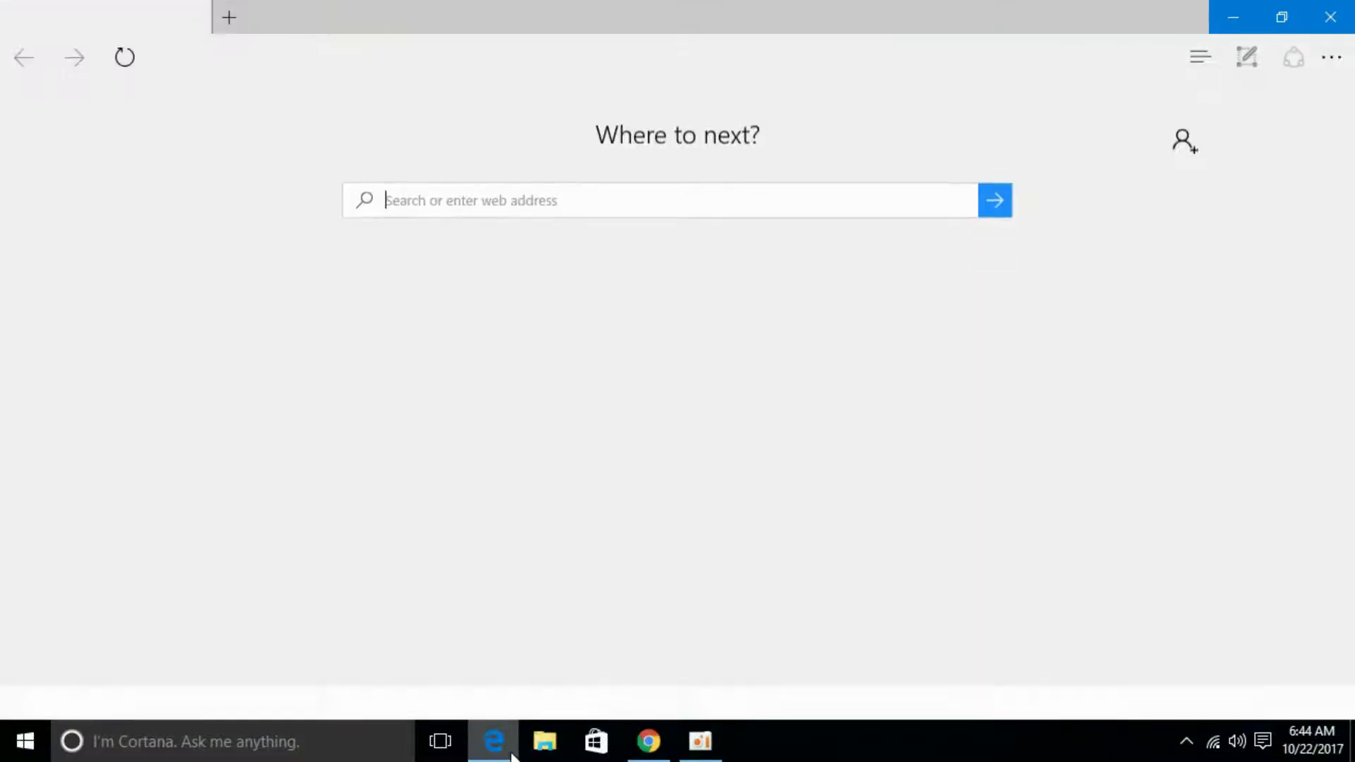
pyautogui.click(1331, 17)
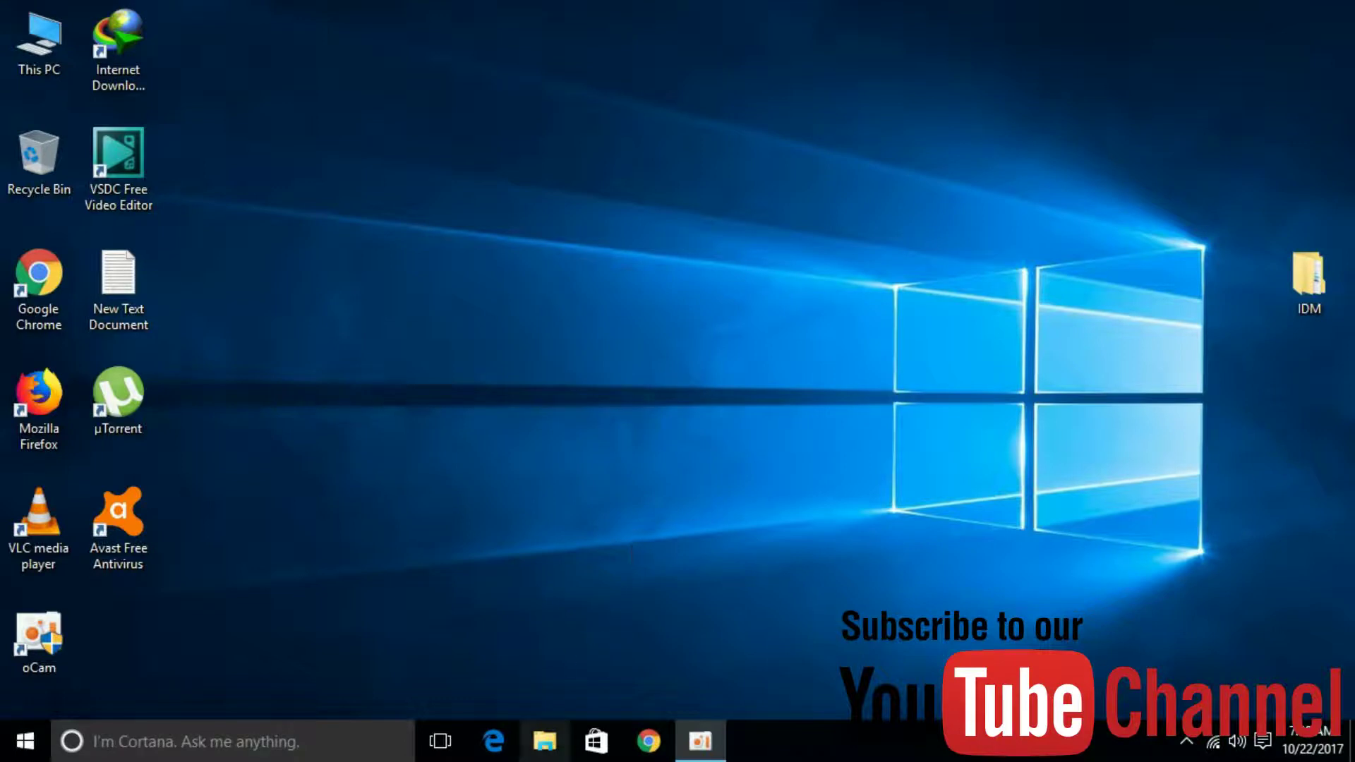
# In a new File Explorer window, turn on Hidden items
pyautogui.click(543, 745)
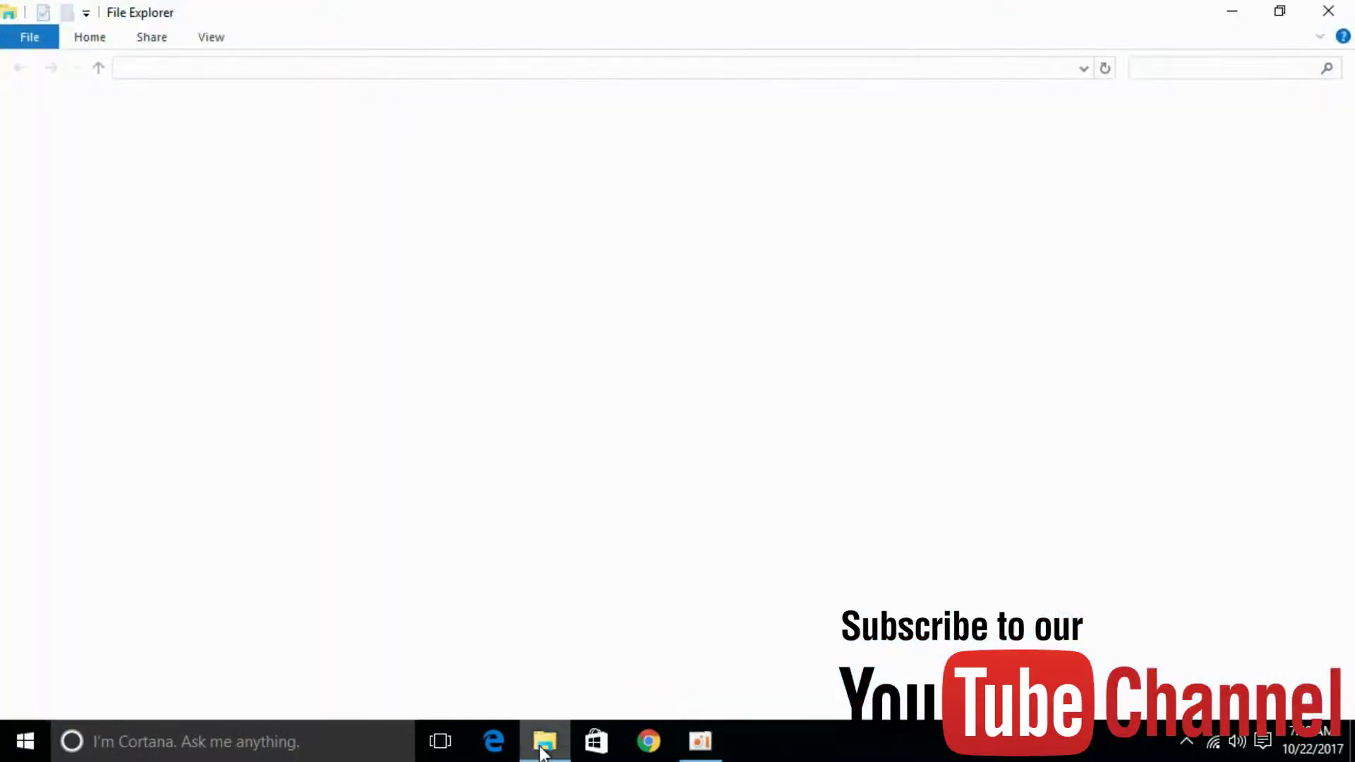
pyautogui.click(212, 37)
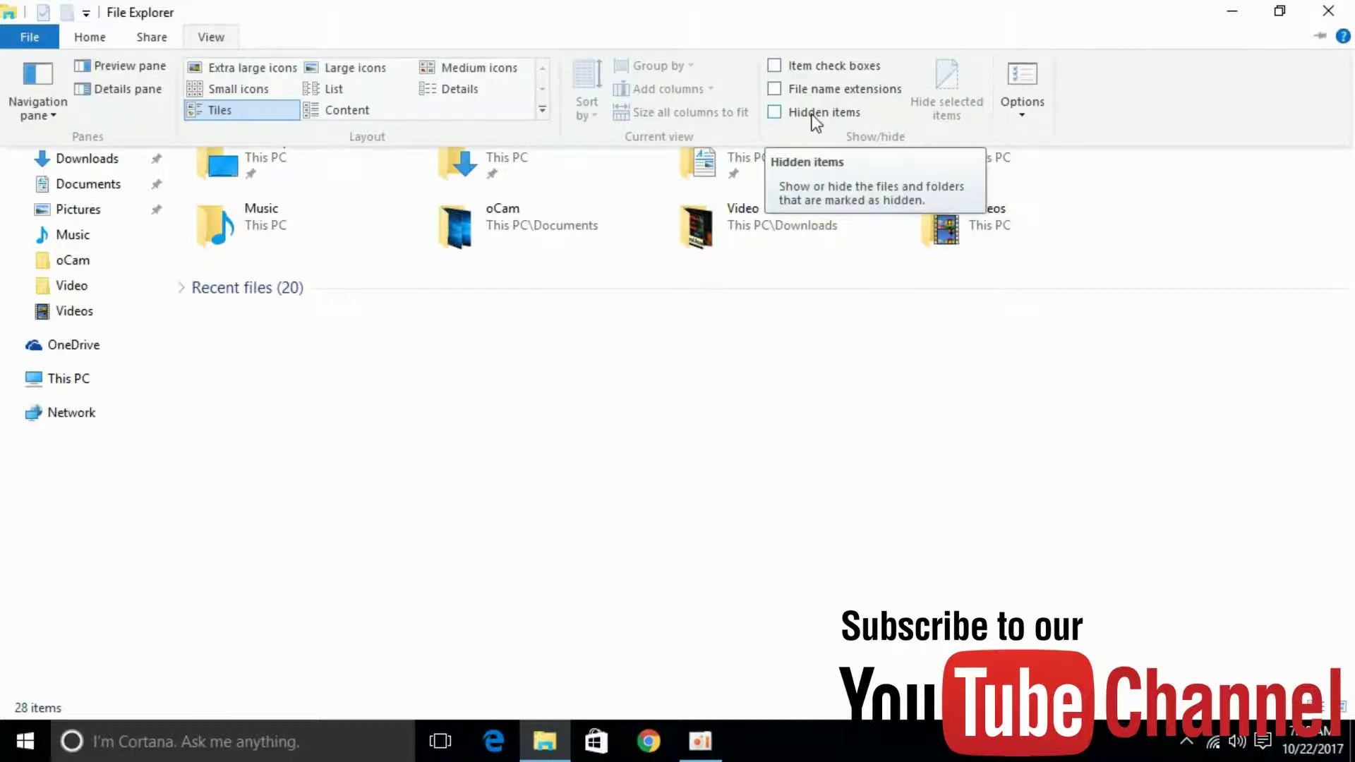
pyautogui.click(775, 111)
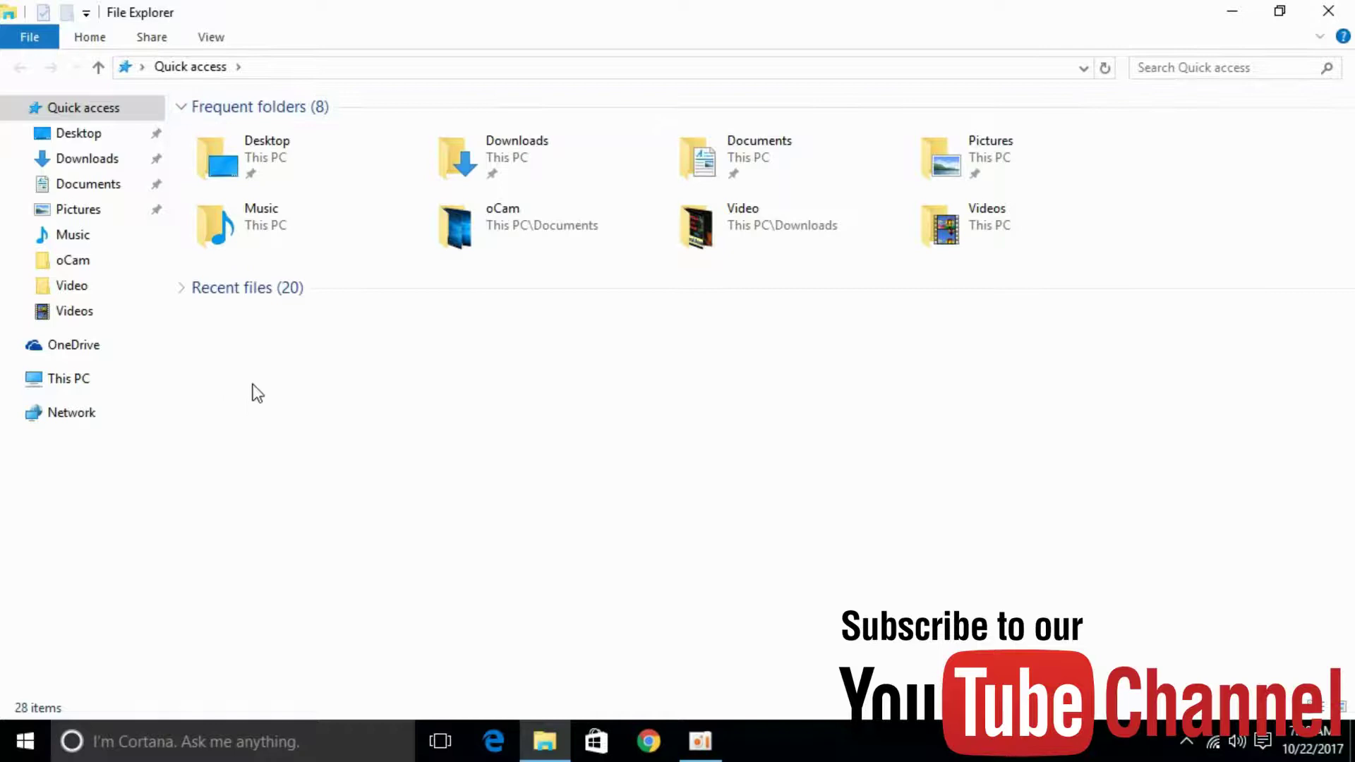
# Browse to C:\Users\Home\AppData\Local and select the Packages folder
pyautogui.click(92, 387)
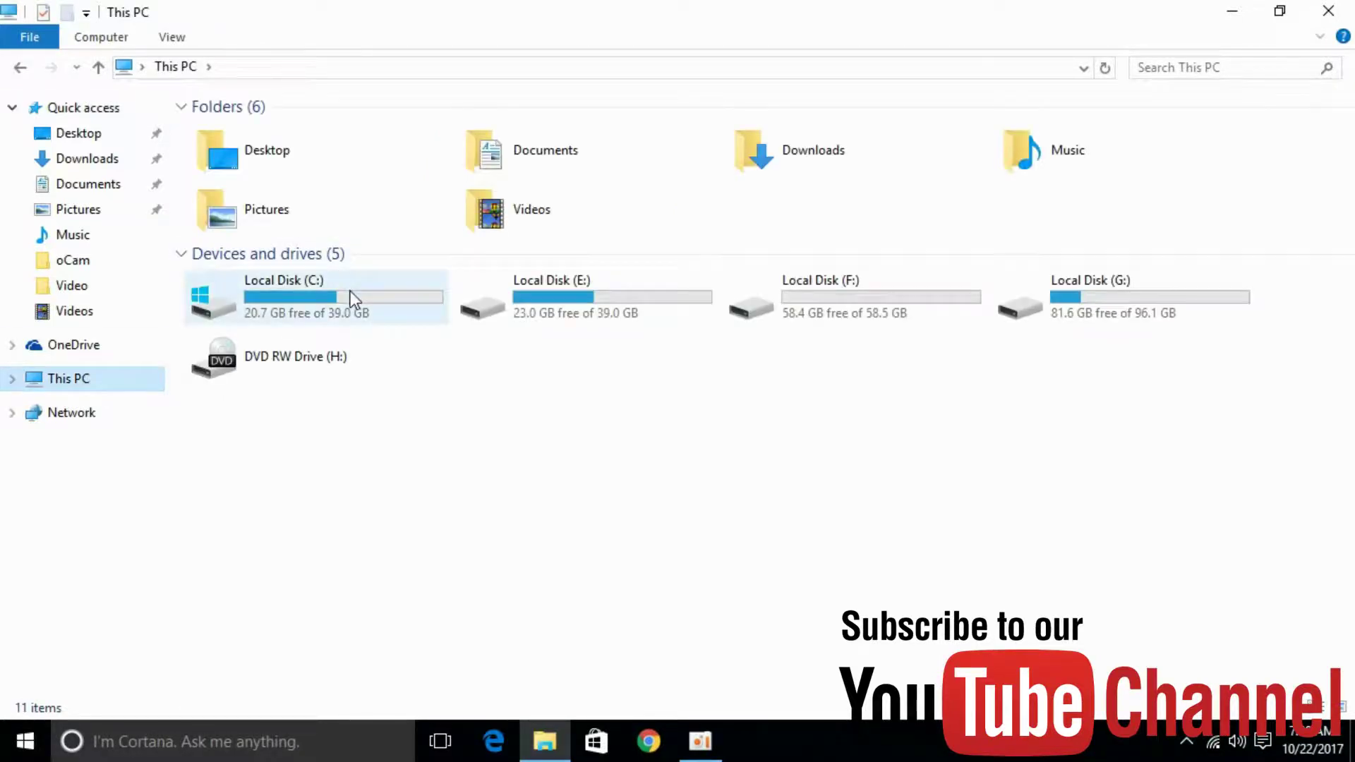
pyautogui.doubleClick(350, 291)
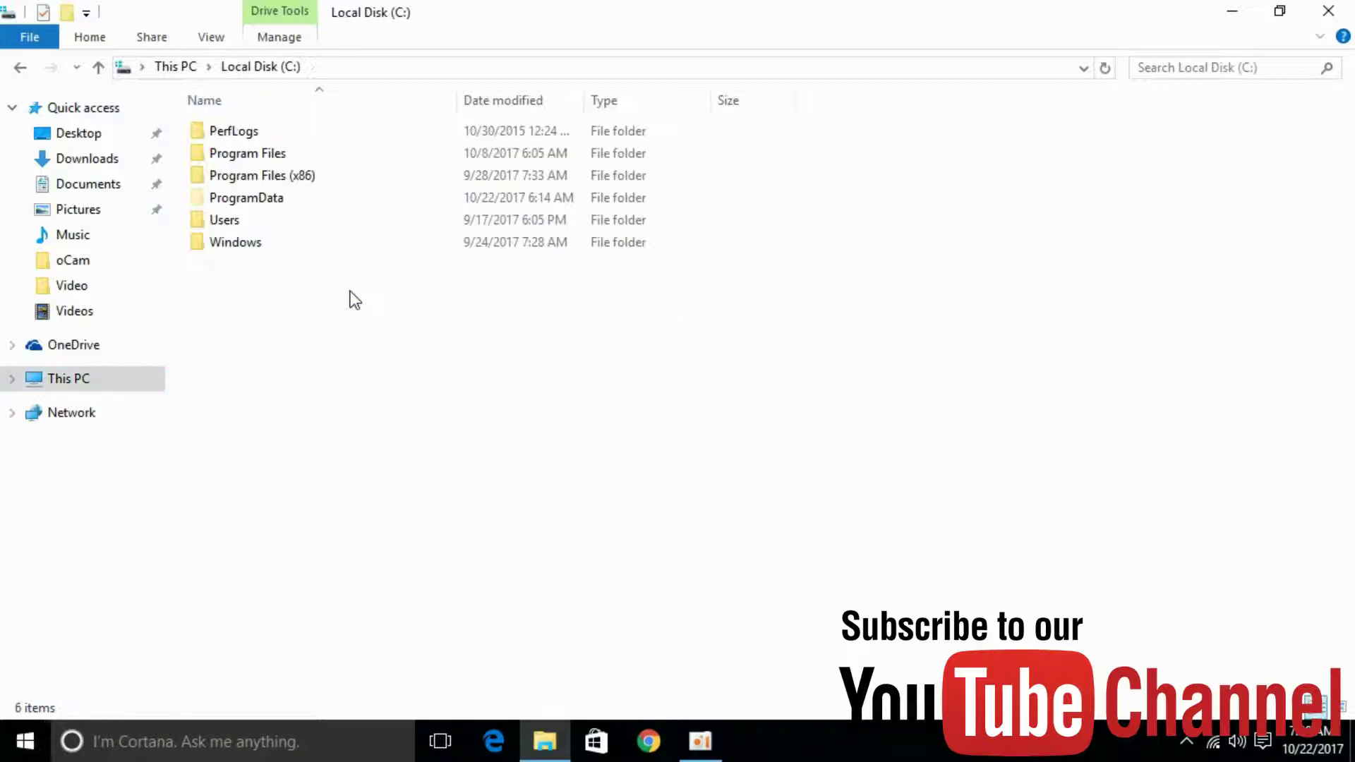
pyautogui.doubleClick(309, 222)
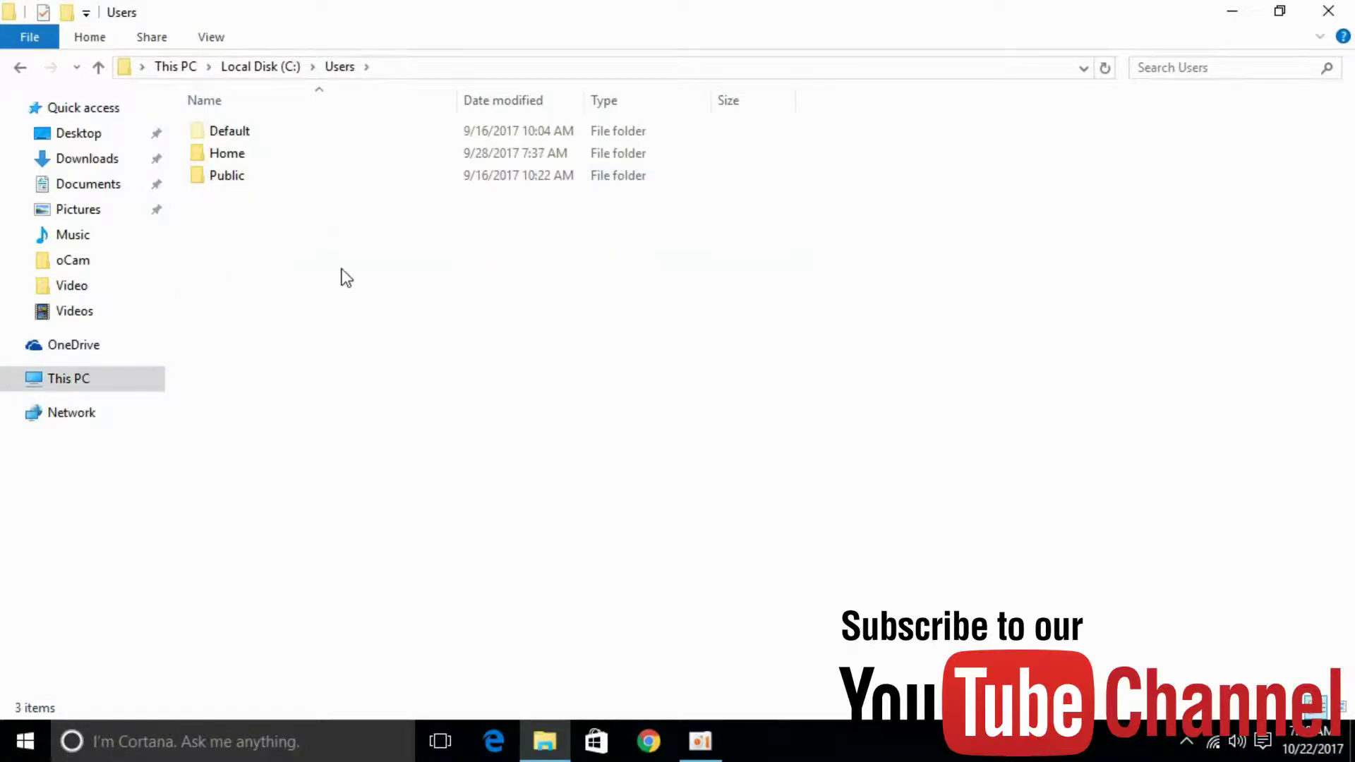
pyautogui.doubleClick(506, 158)
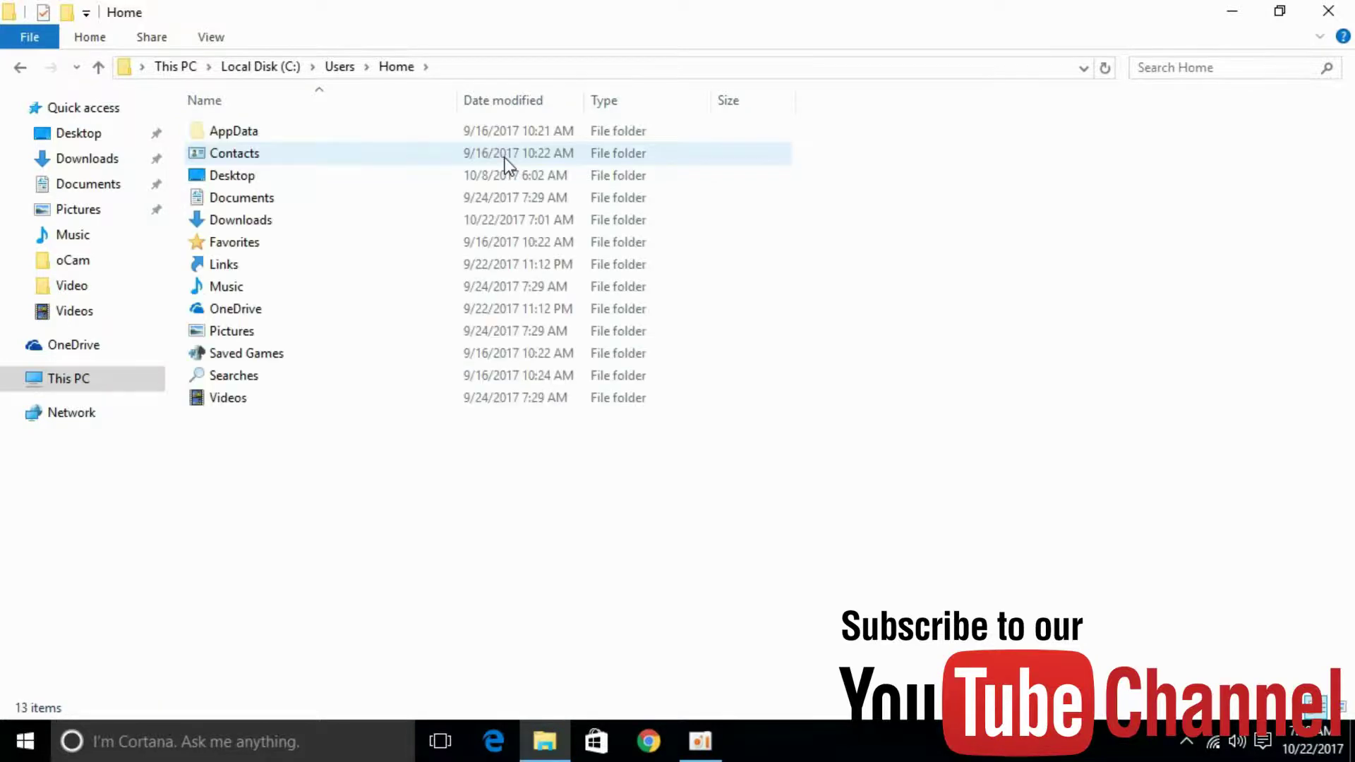
pyautogui.doubleClick(523, 133)
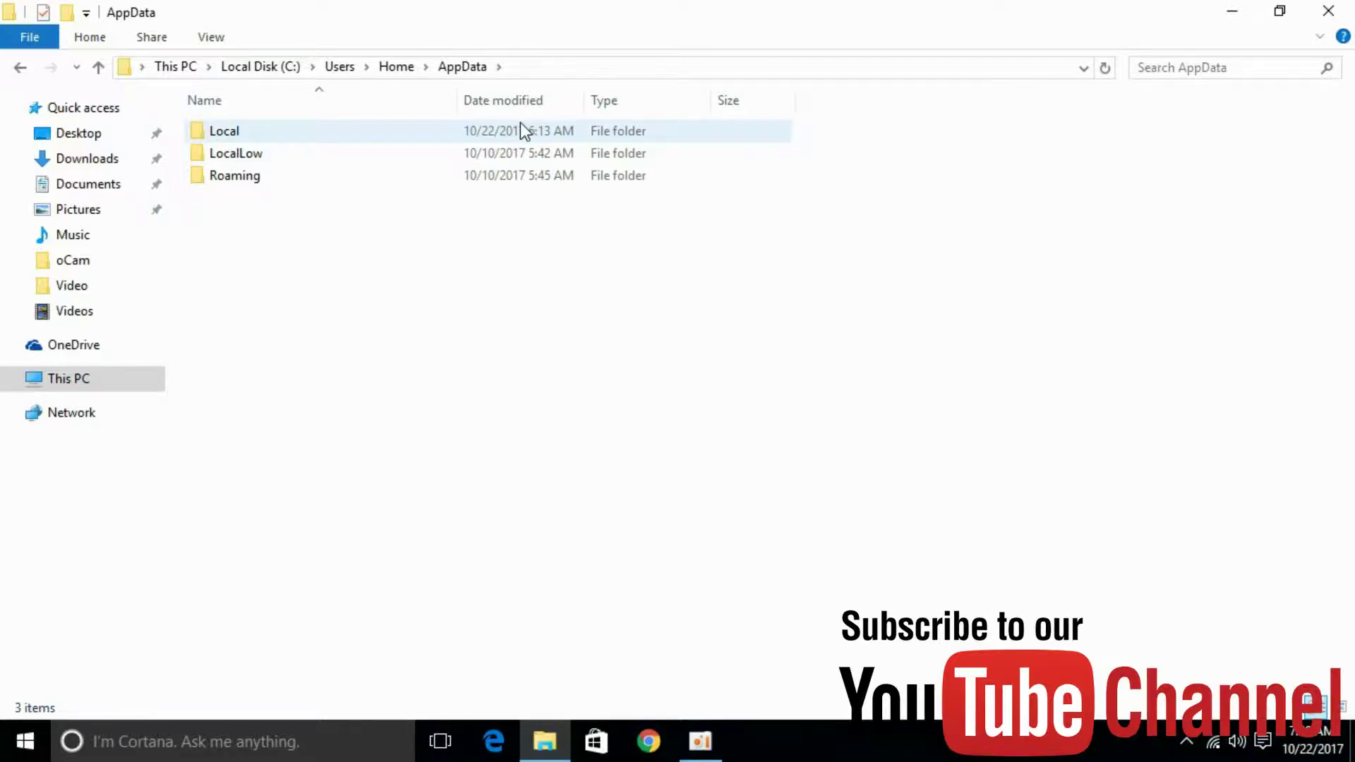
pyautogui.doubleClick(520, 127)
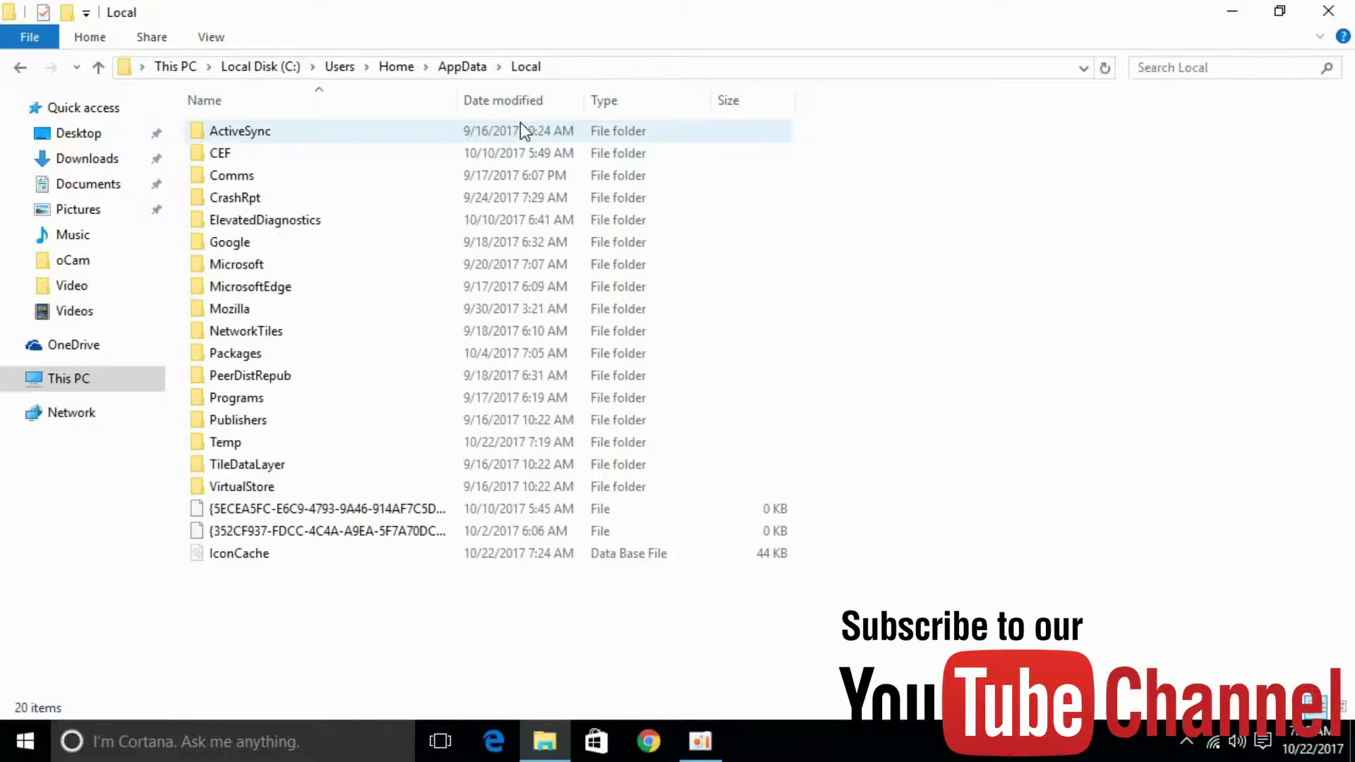
pyautogui.click(423, 361)
# Delete the Microsoft.MicrosoftEdge_8wekyb3d8bbwe folder from Packages and close File Explorer
pyautogui.doubleClick(424, 363)
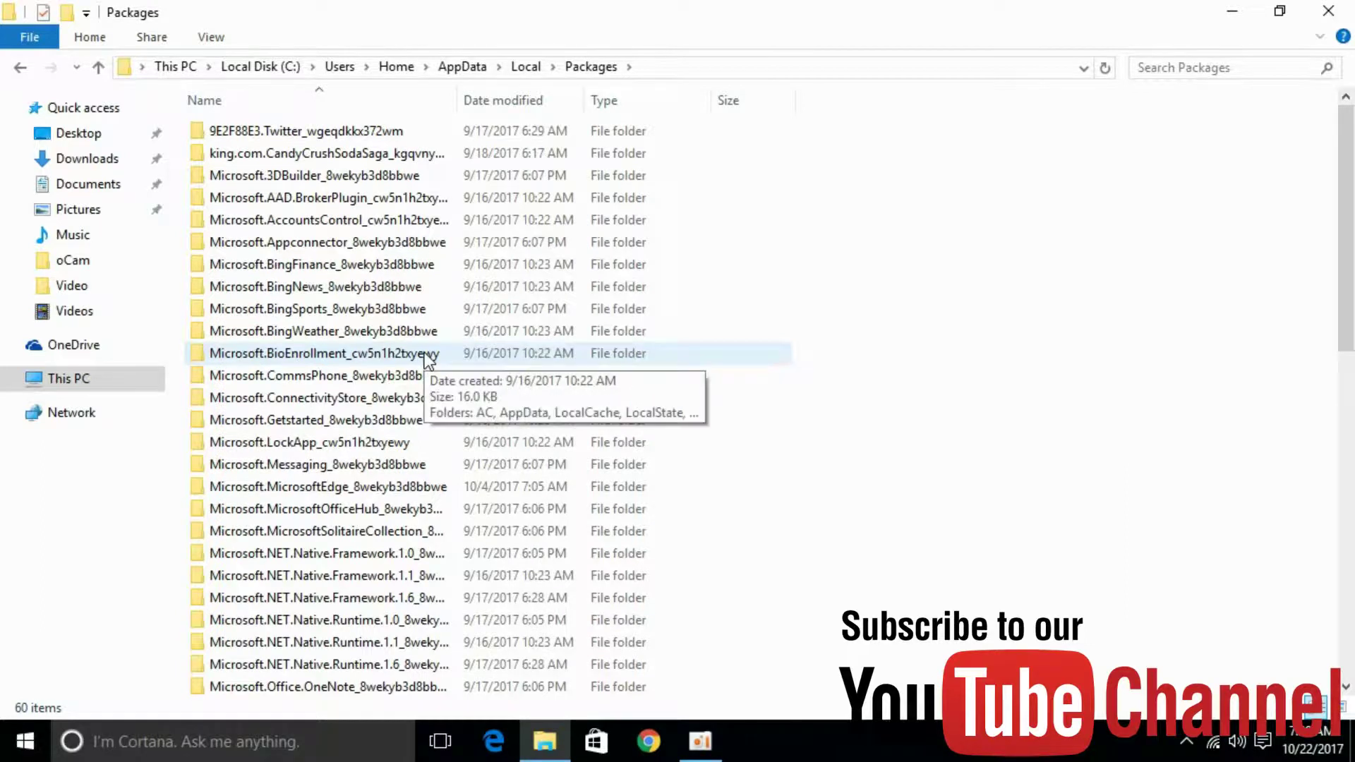
pyautogui.click(419, 484)
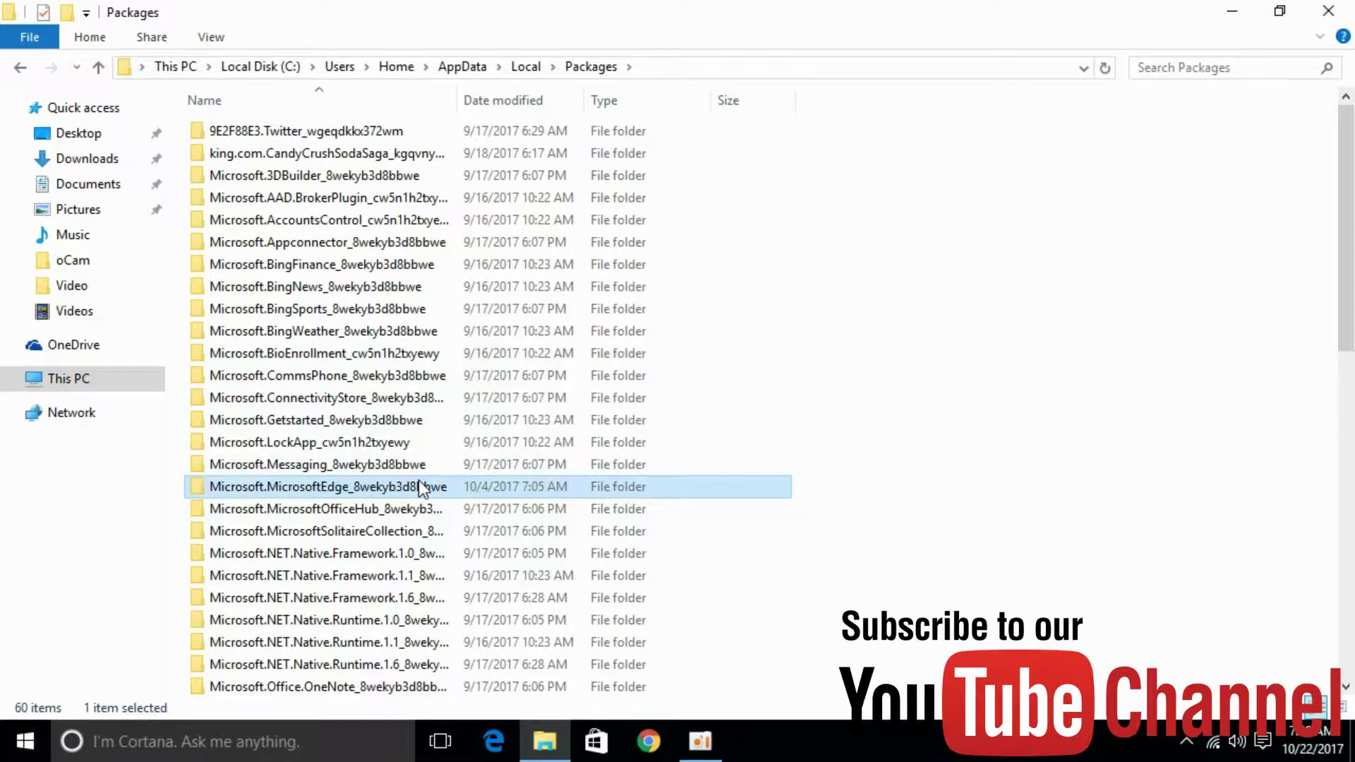
pyautogui.rightClick(418, 481)
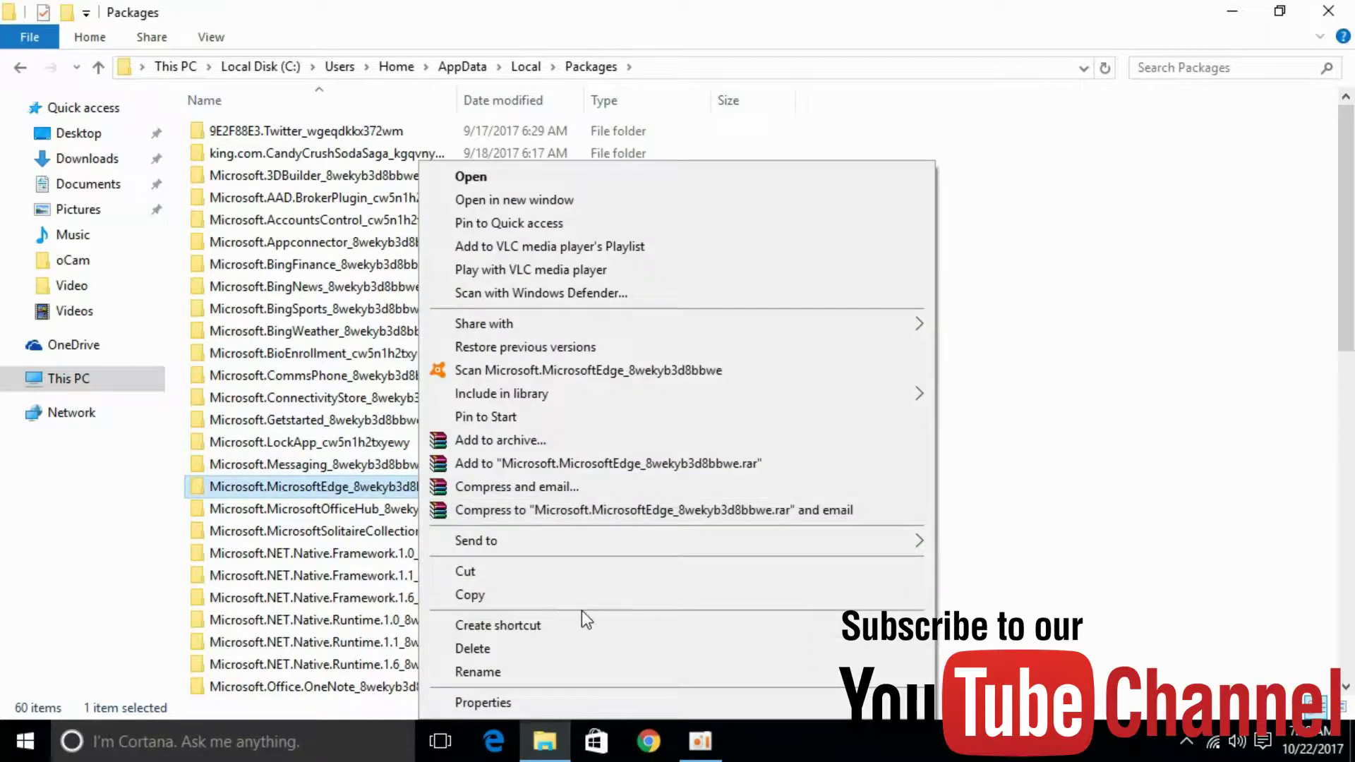
pyautogui.click(576, 644)
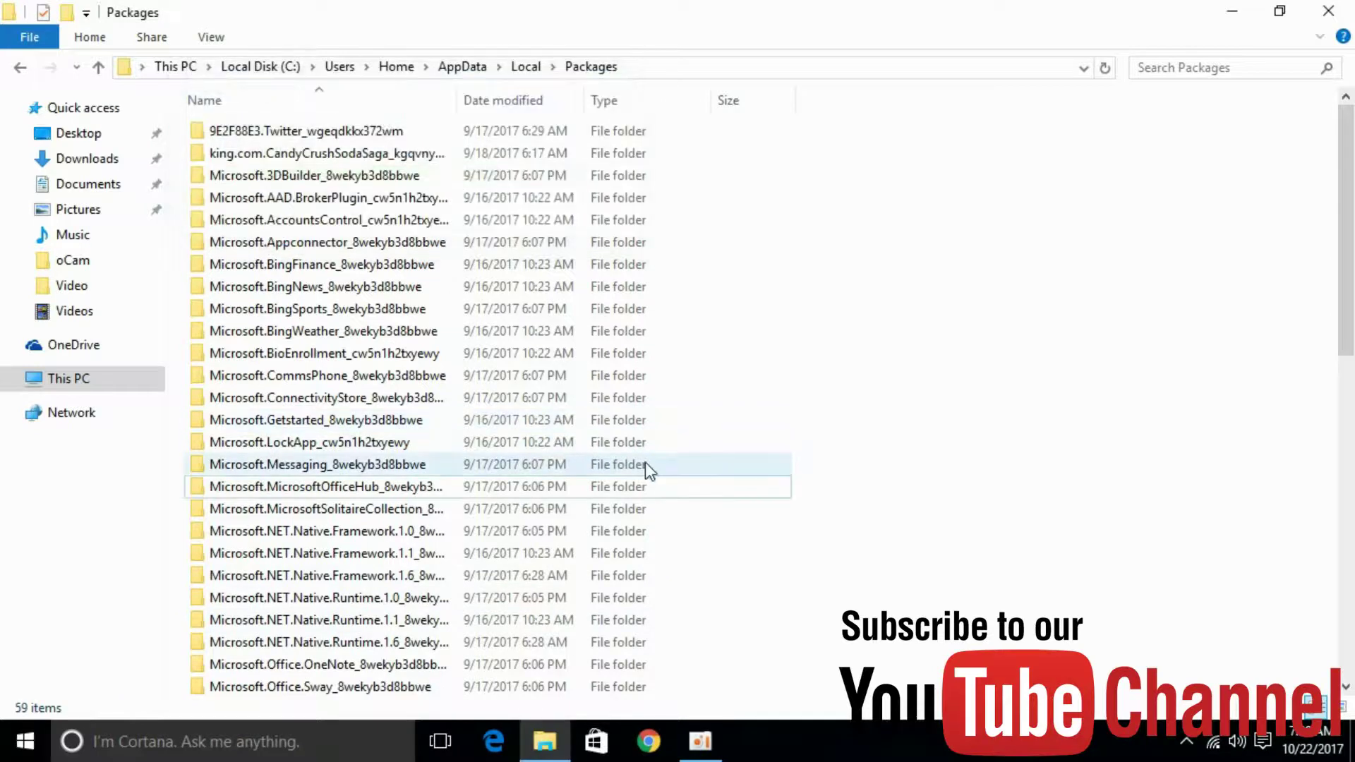
pyautogui.click(1328, 11)
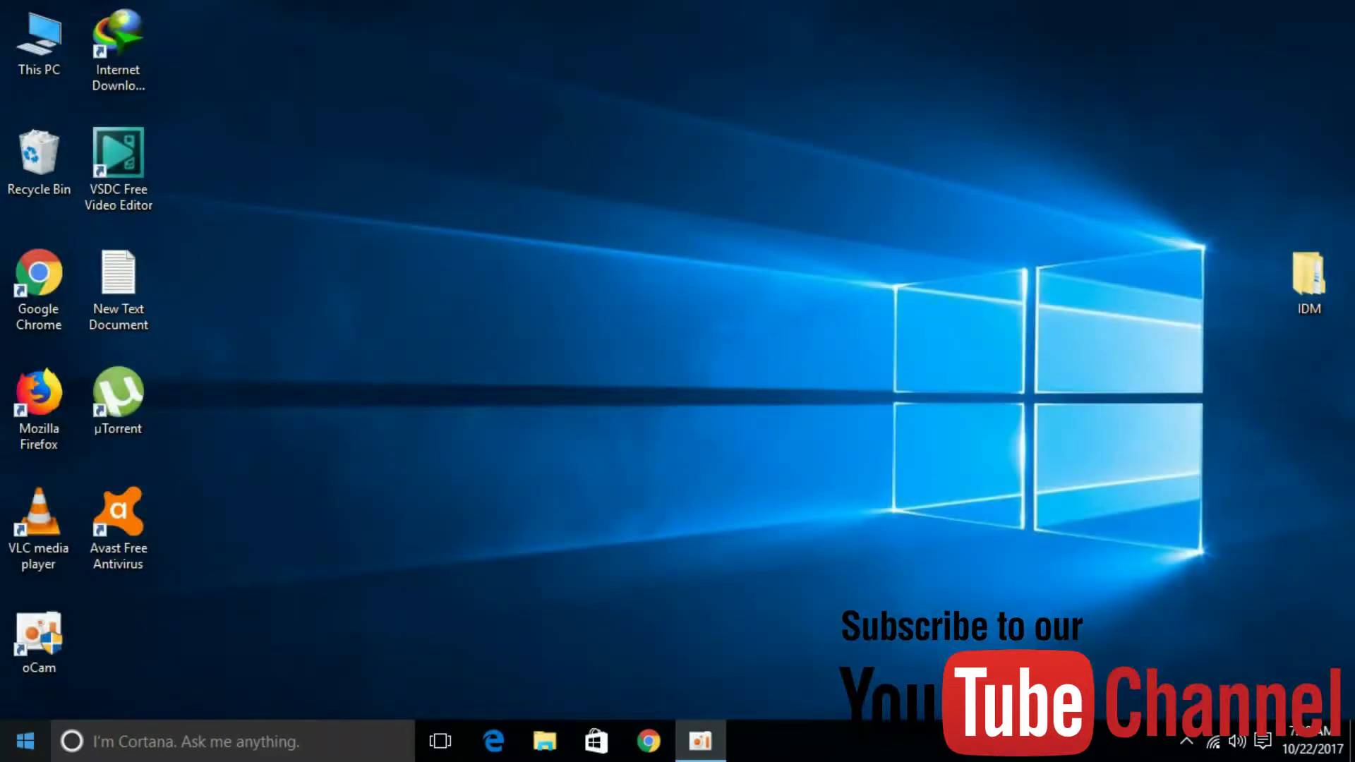
# Search 'POWERS' in Start and run Windows PowerShell as administrator
pyautogui.press('super')
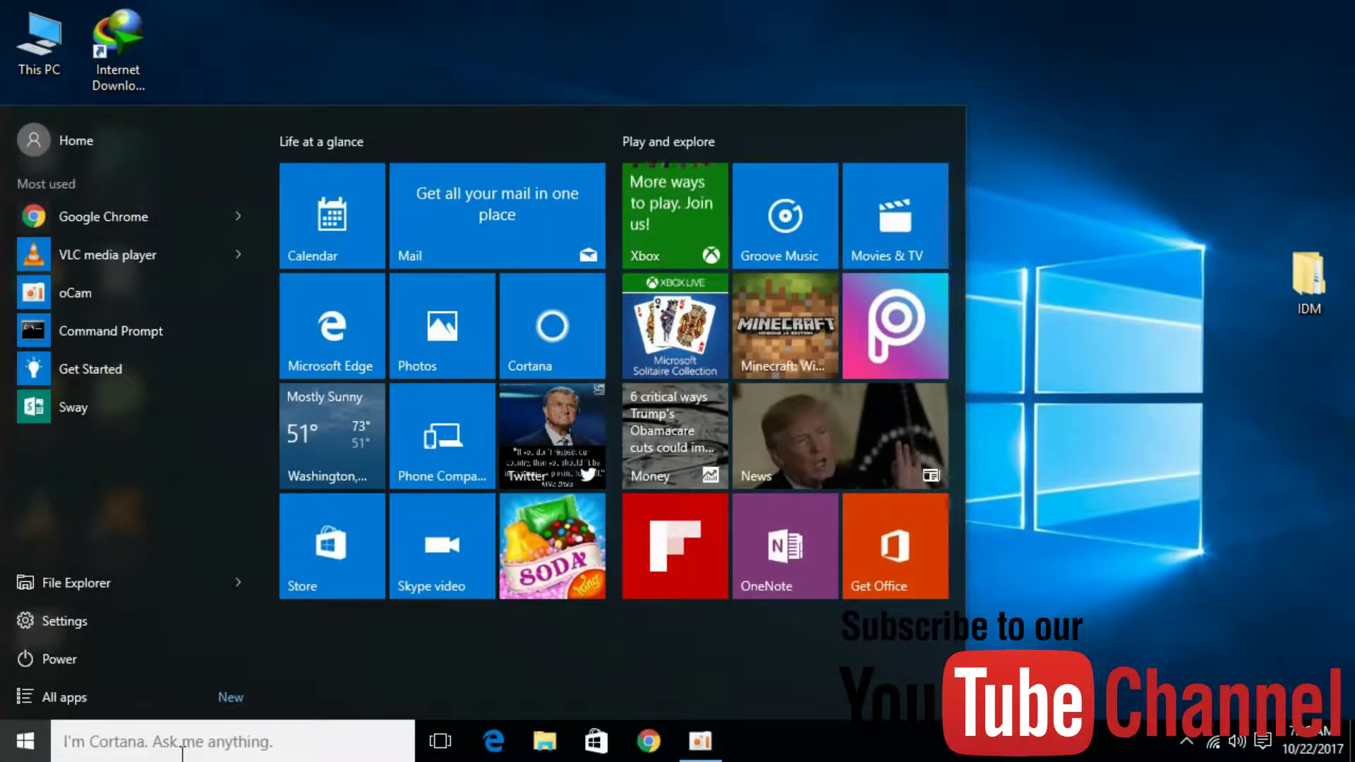
pyautogui.write('PO')
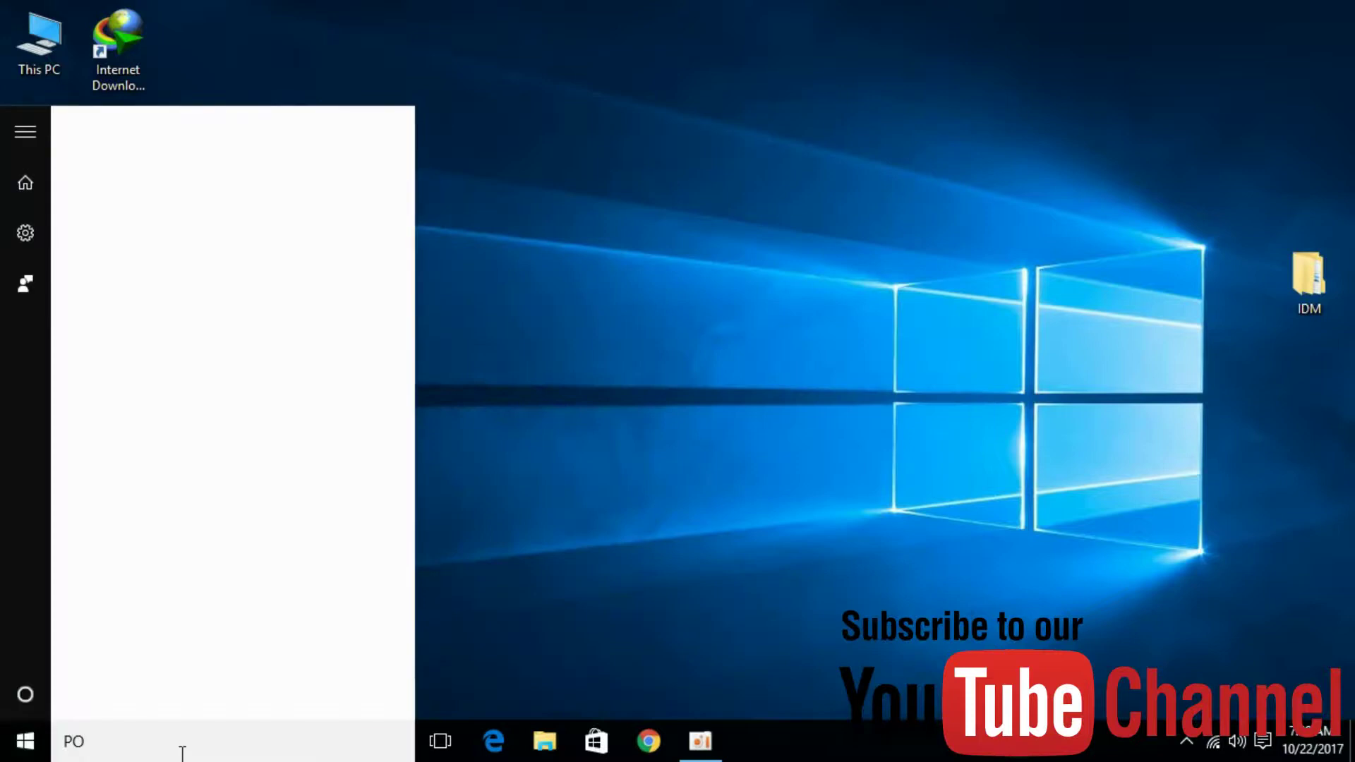
pyautogui.write('WERS')
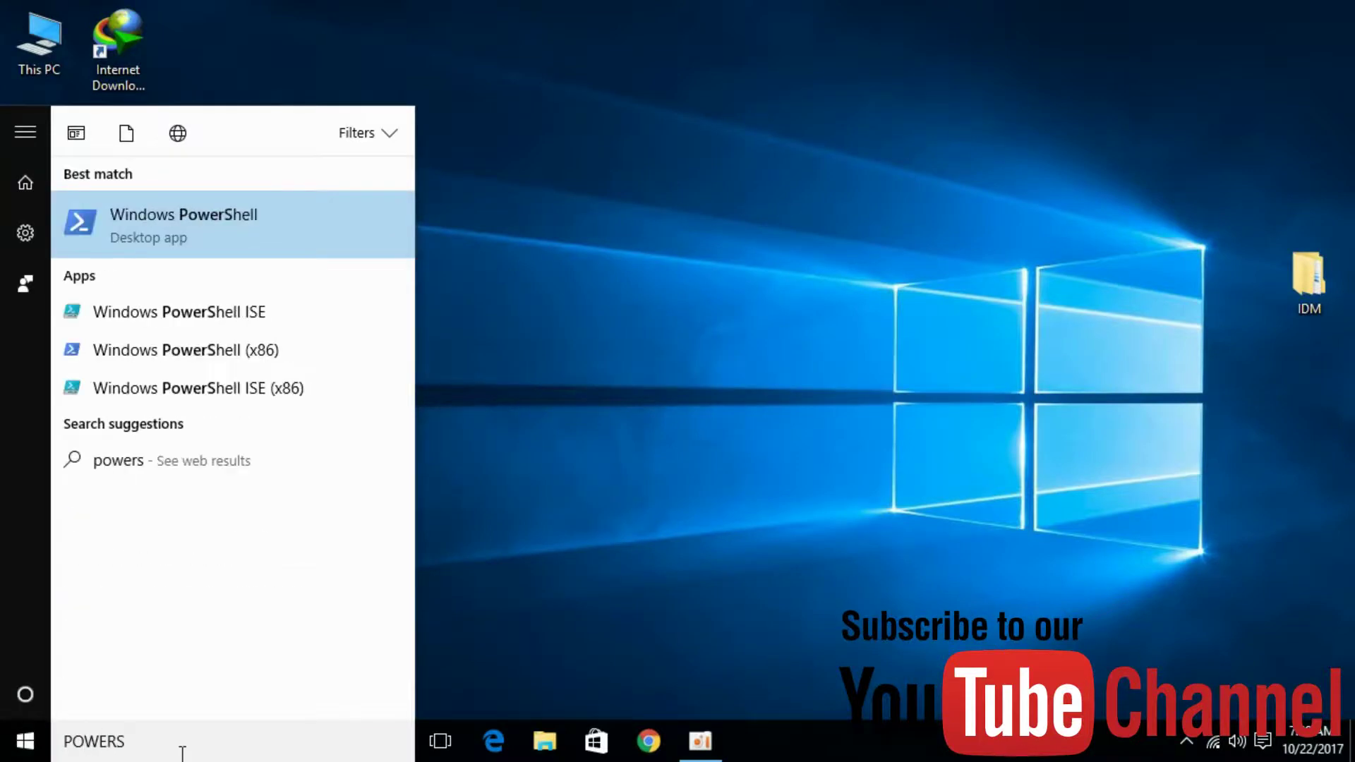
pyautogui.rightClick(240, 244)
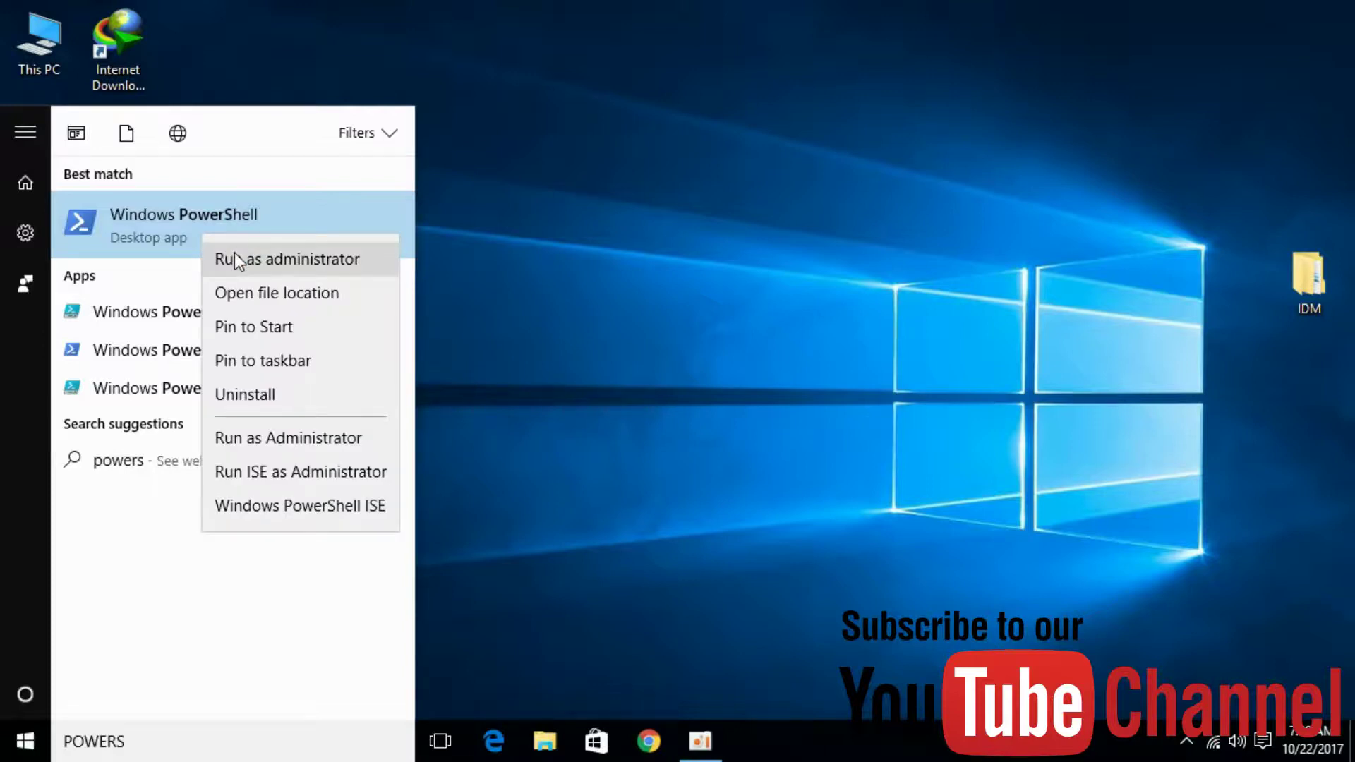
pyautogui.click(235, 254)
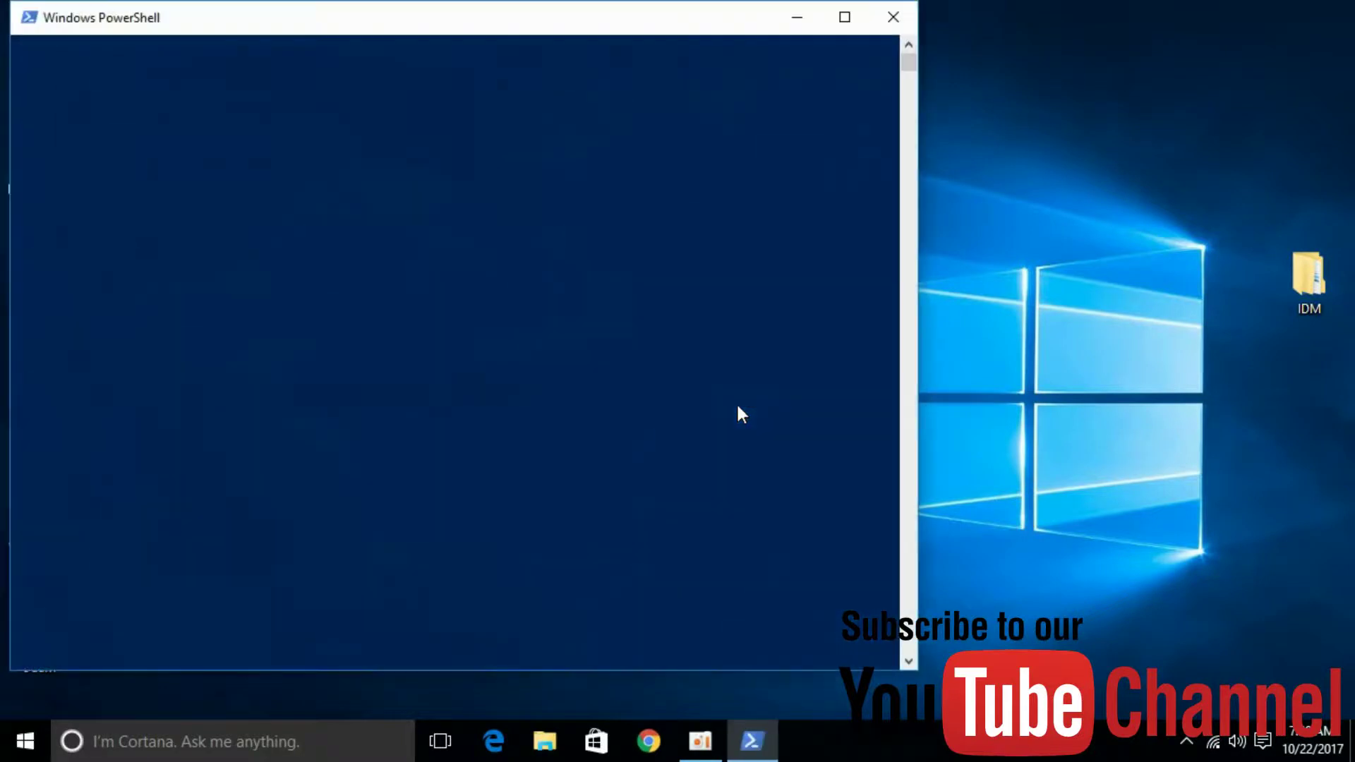
pyautogui.moveTo(413, 15); pyautogui.dragTo(694, 34)
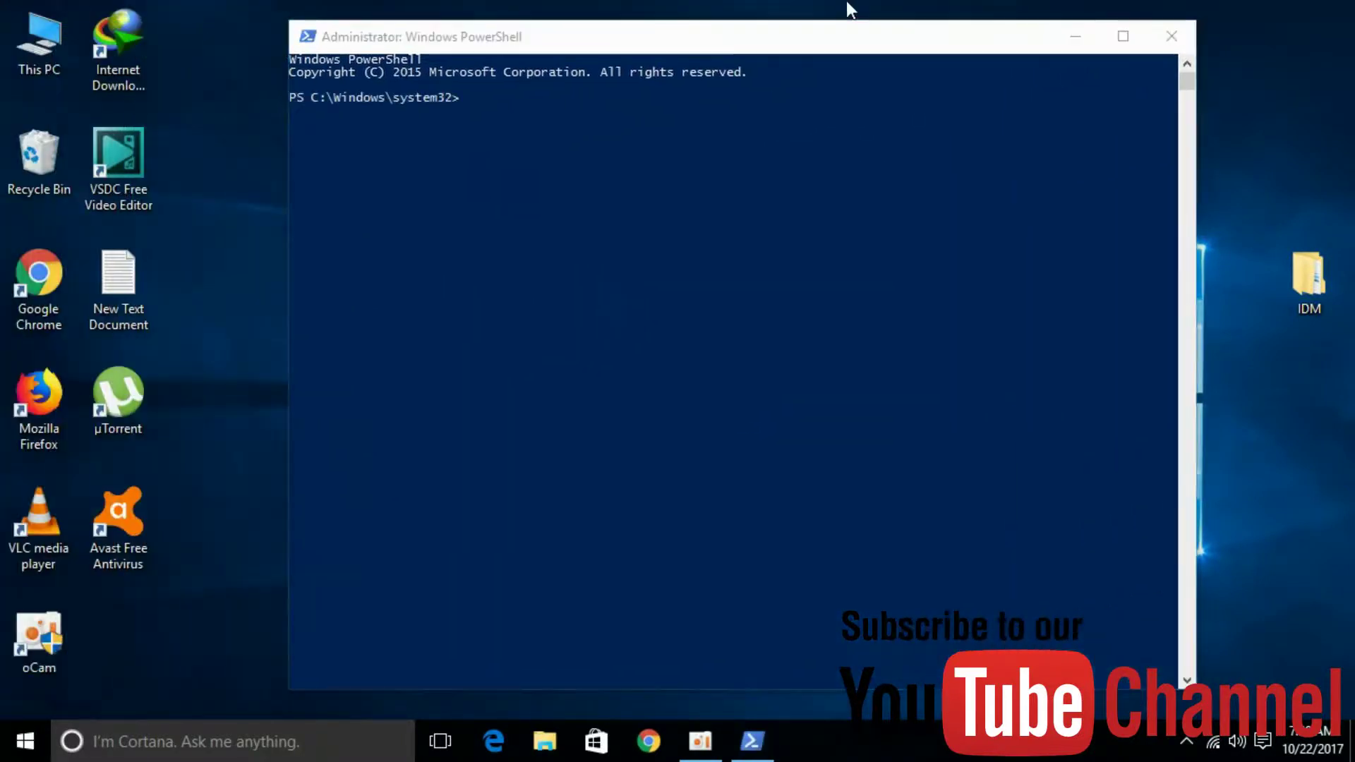
# In File Explorer, browse to This PC > Local Disk (C:) > Users > Home
pyautogui.click(537, 743)
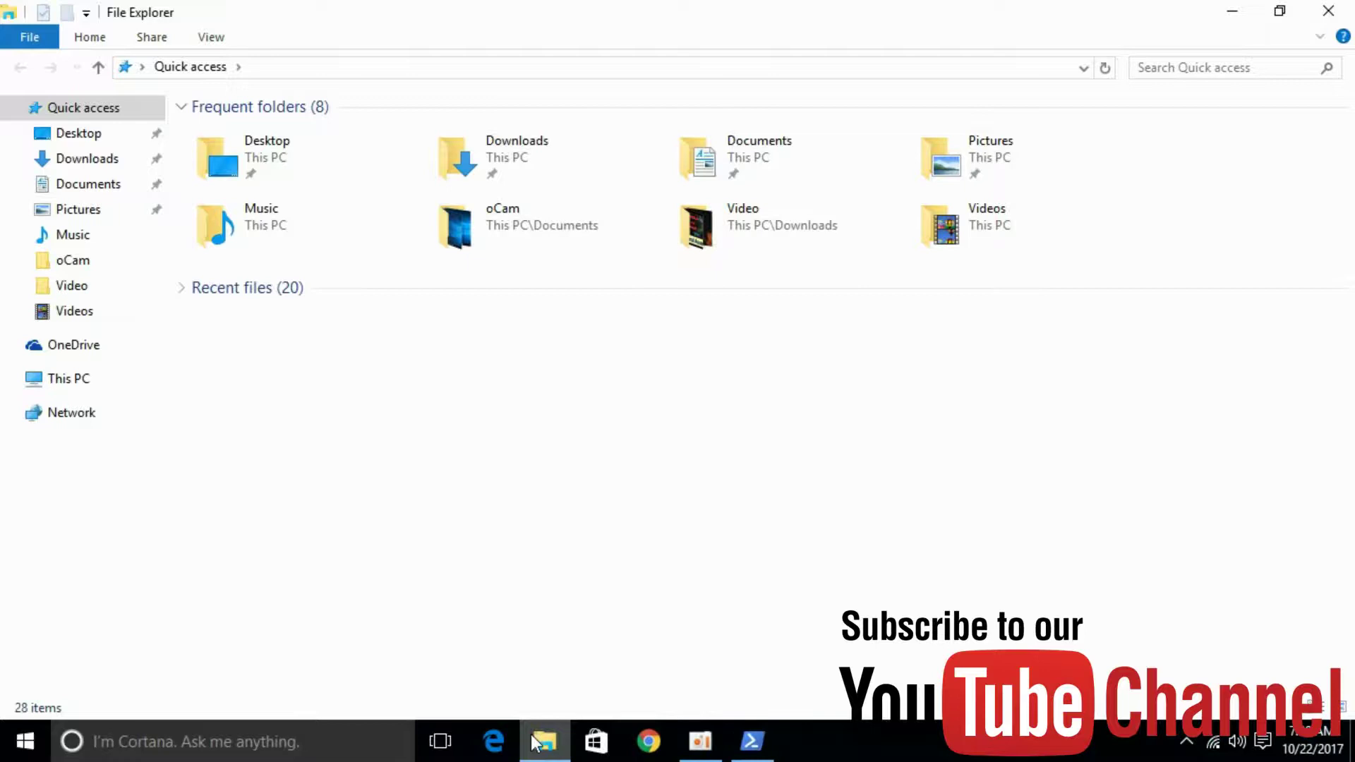
pyautogui.click(74, 385)
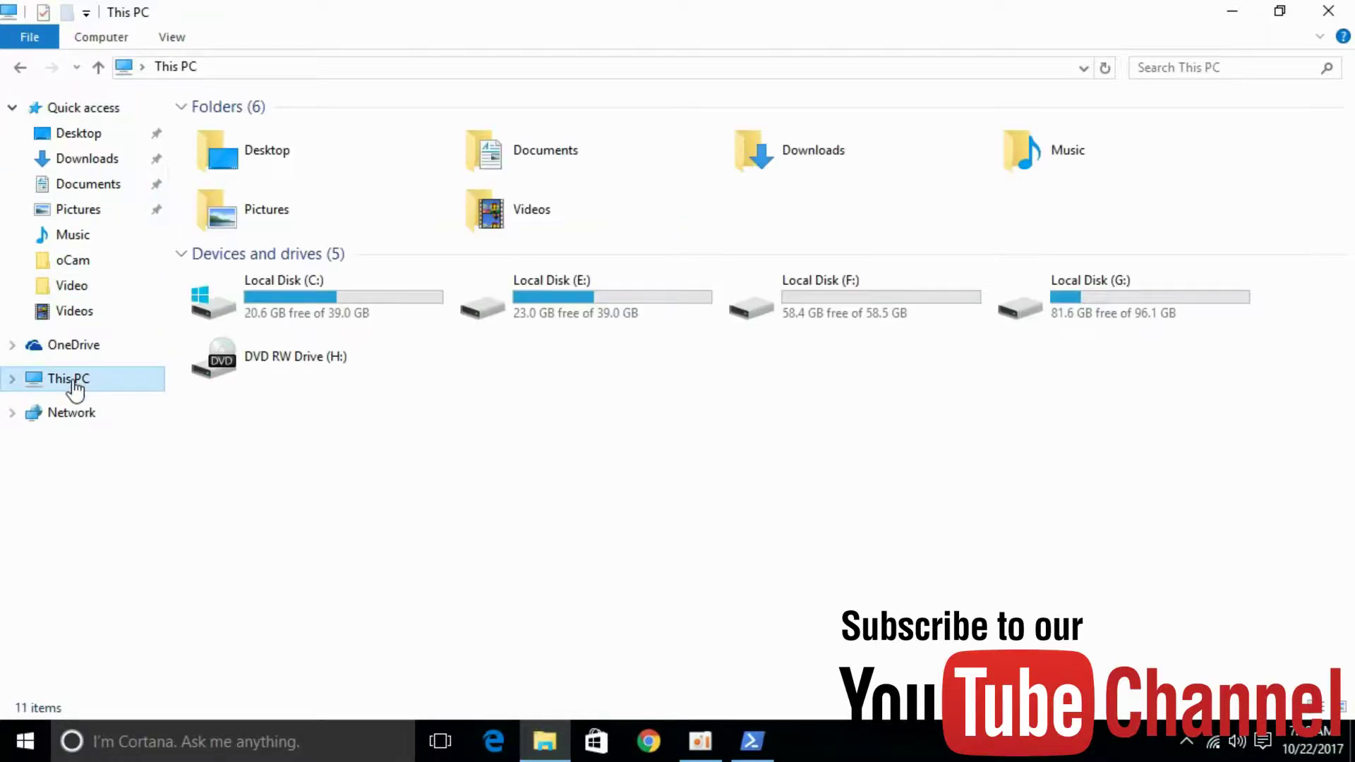
pyautogui.doubleClick(219, 313)
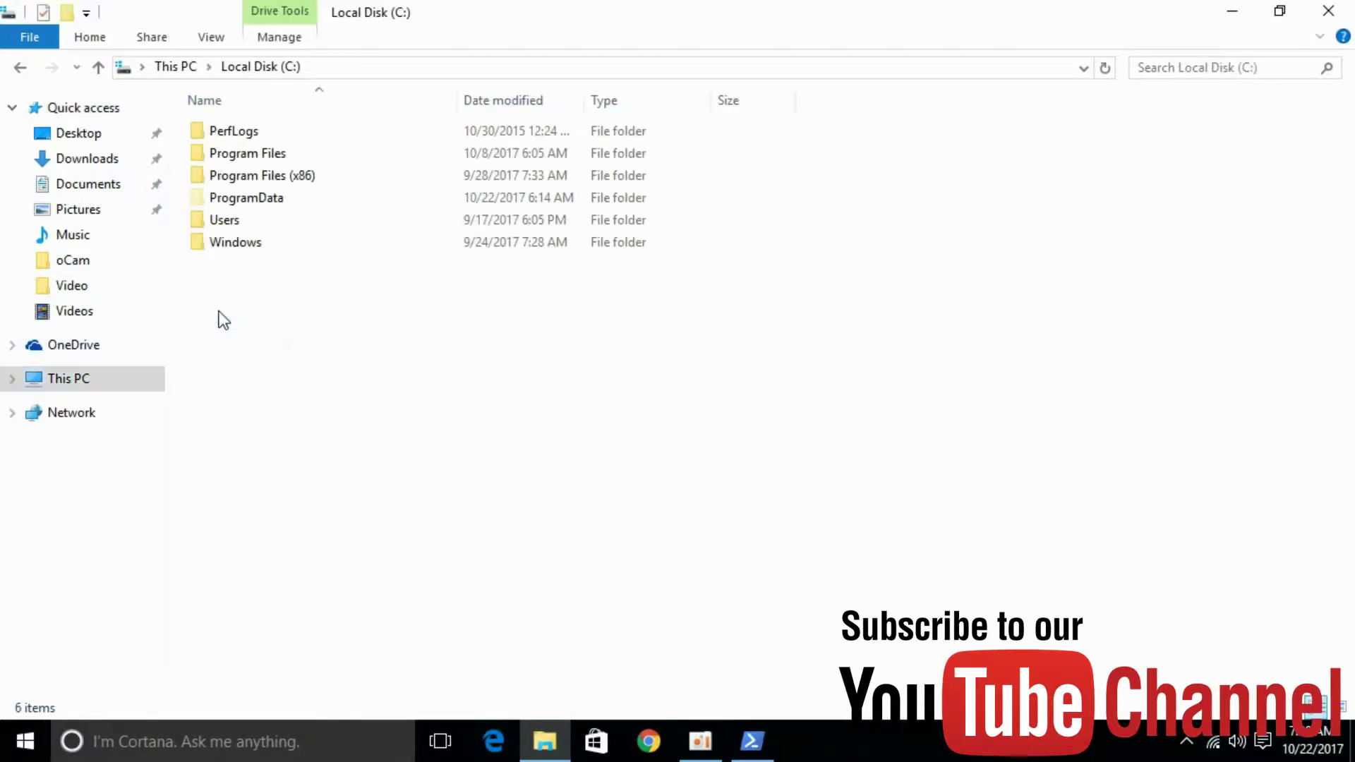
pyautogui.doubleClick(233, 220)
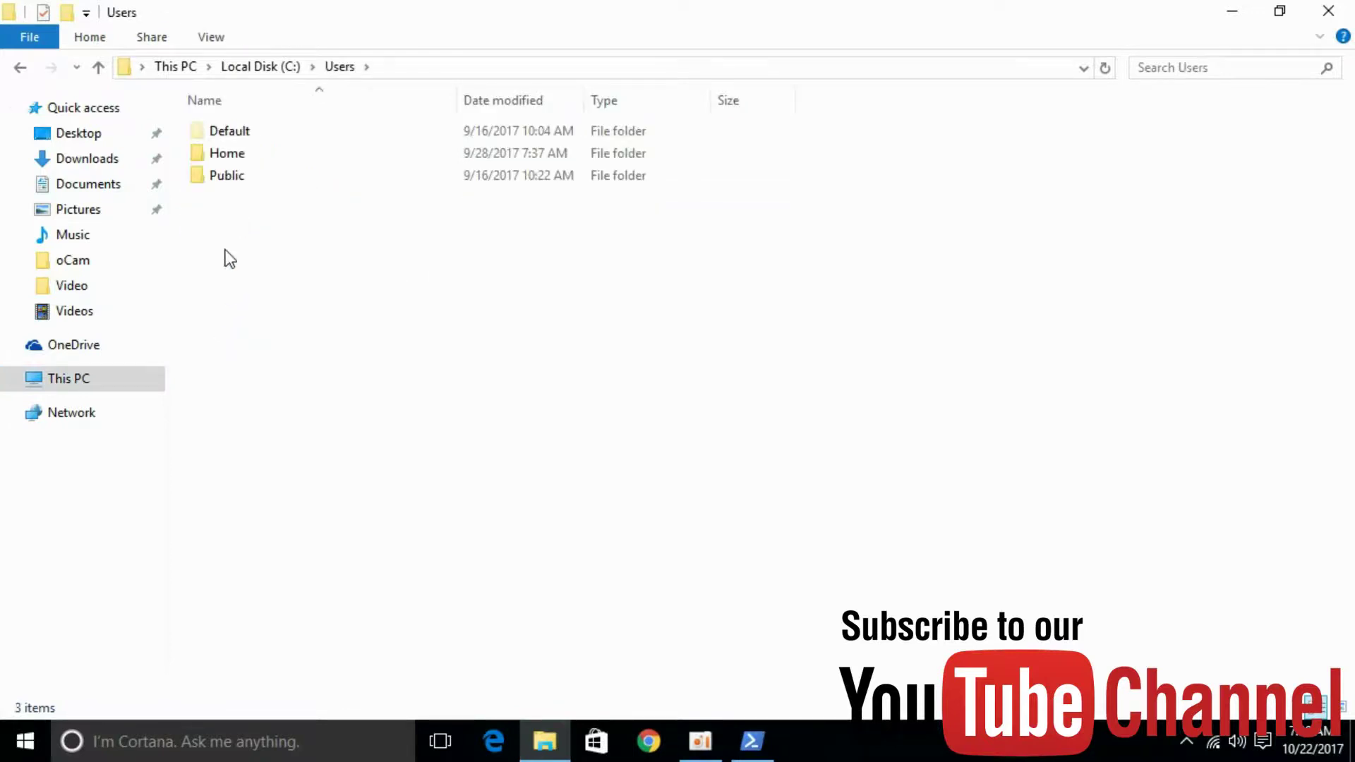
pyautogui.doubleClick(275, 162)
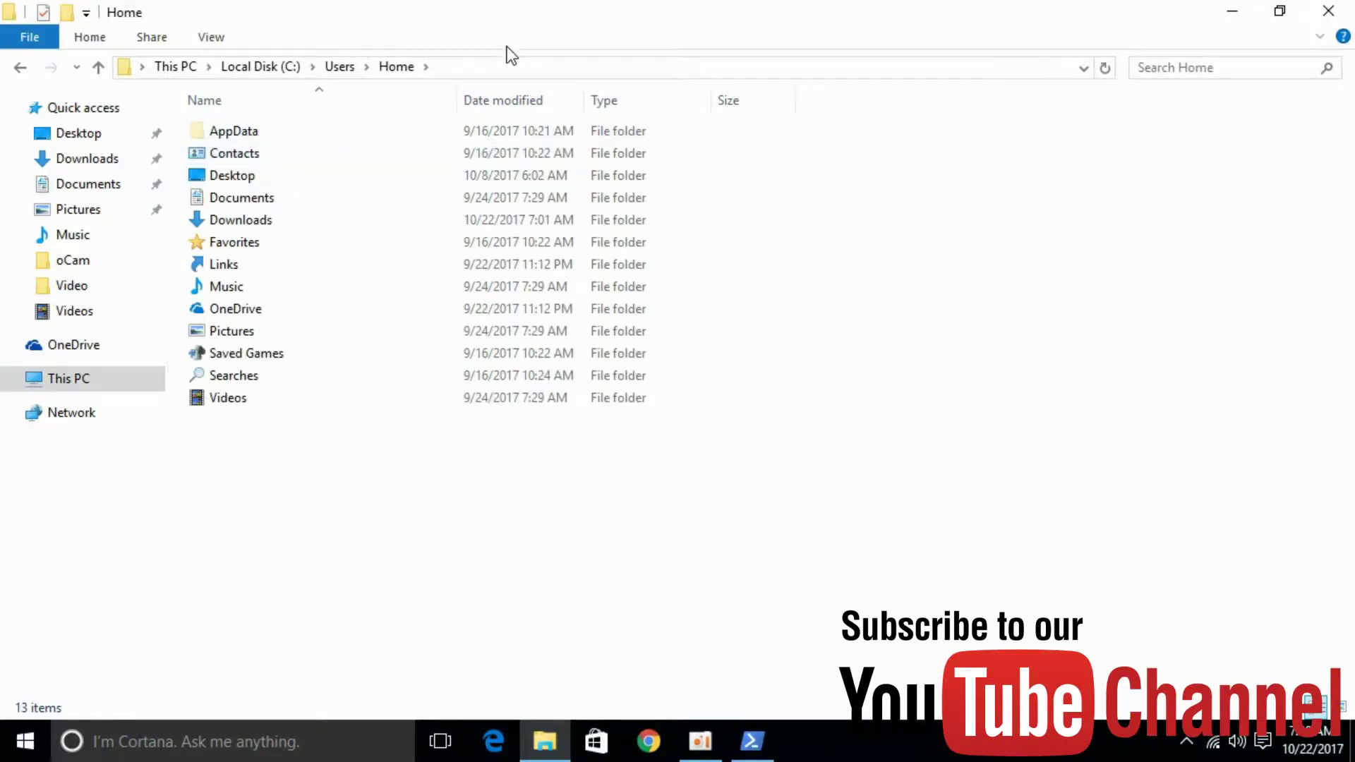
# Copy the C:\Users\Home path from the address bar and close File Explorer
pyautogui.click(493, 66)
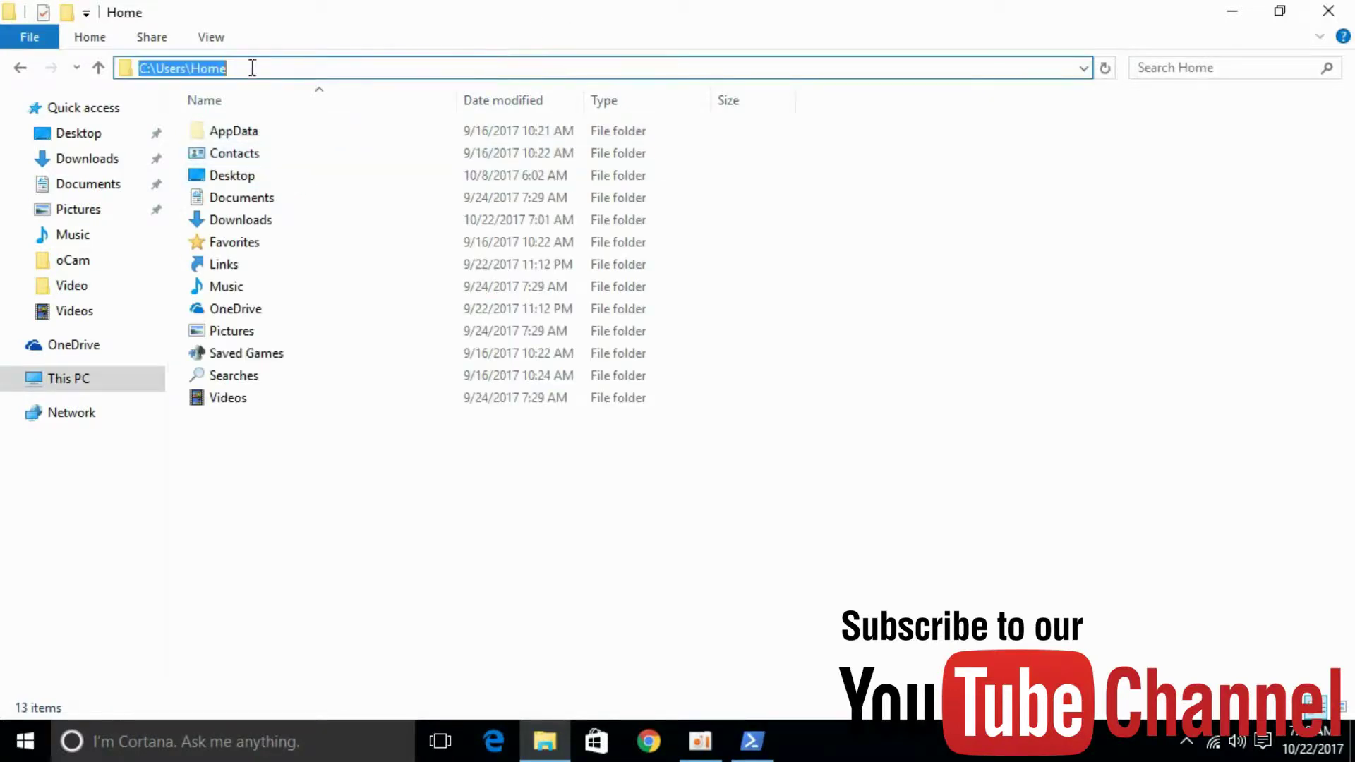
pyautogui.rightClick(195, 70)
pyautogui.click(236, 136)
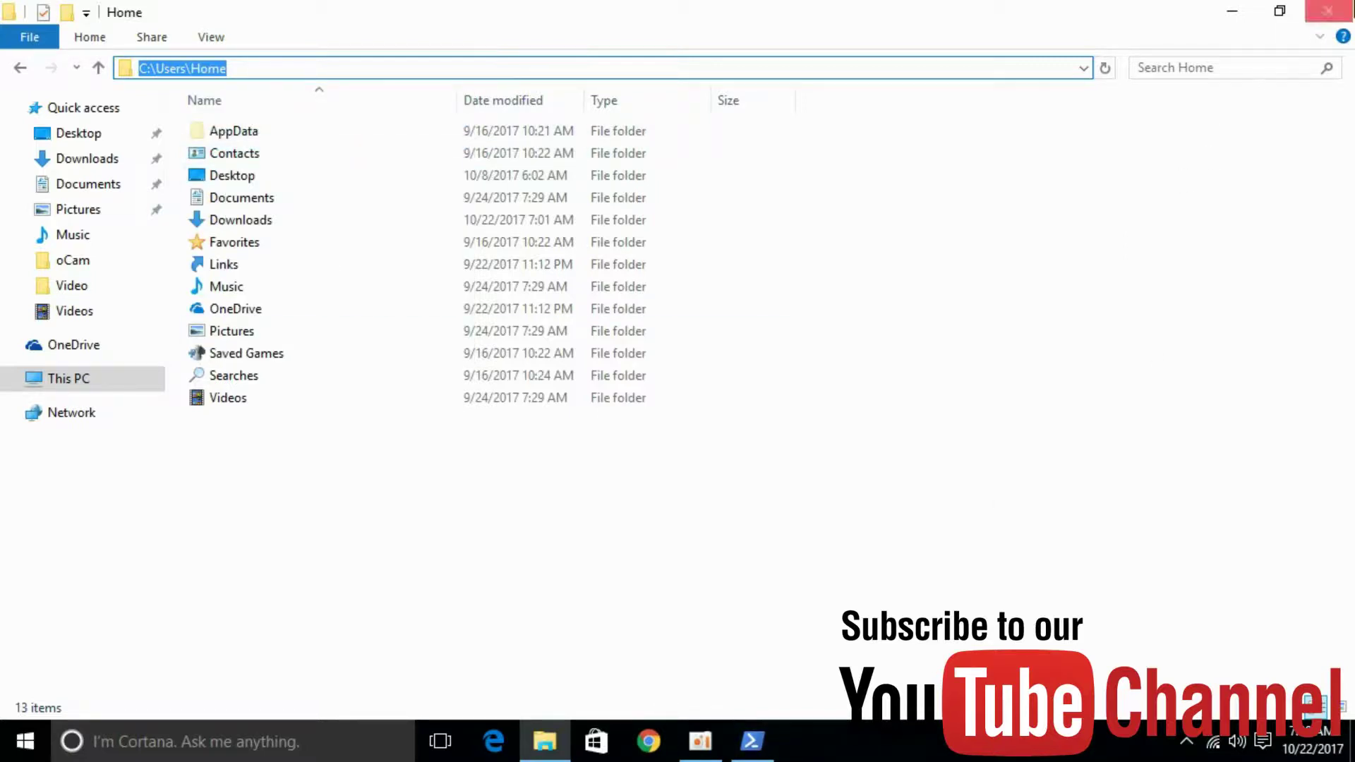
pyautogui.click(1328, 11)
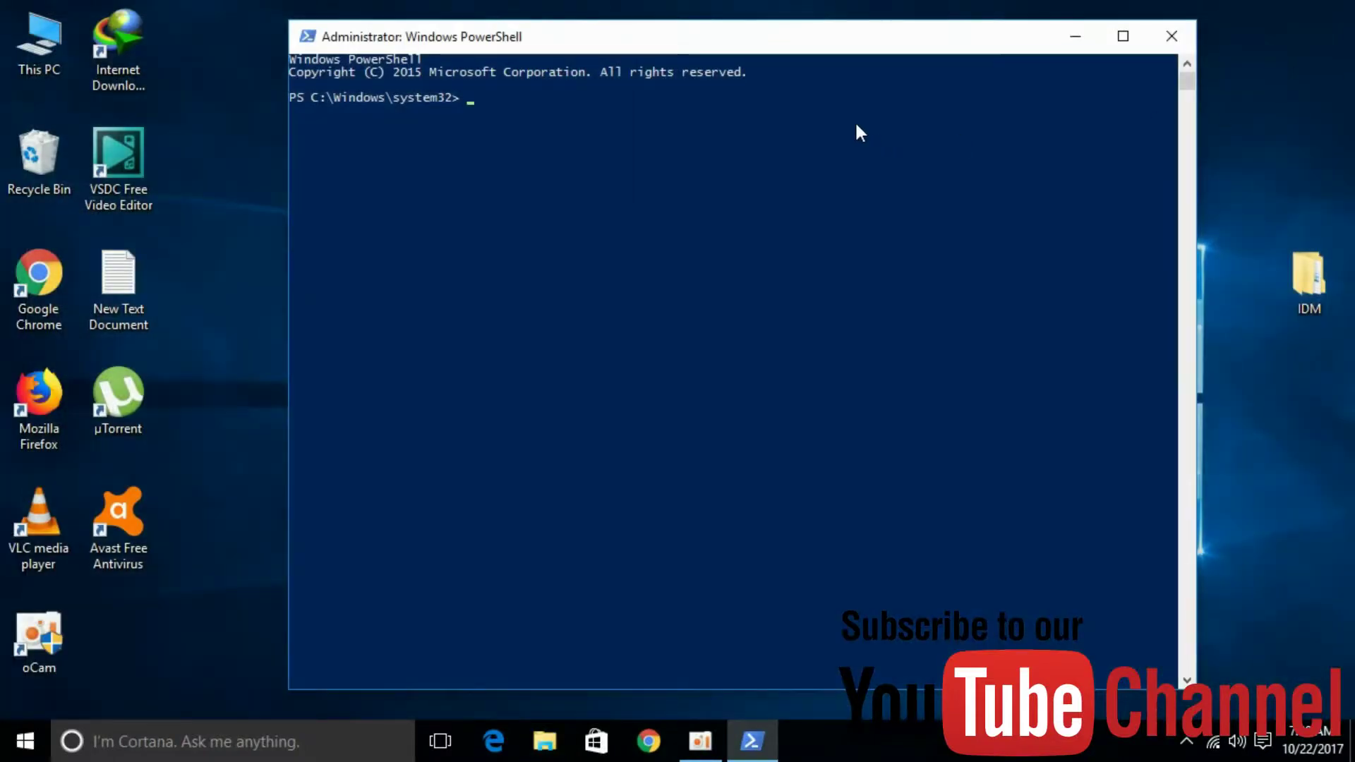
# Run CD with the pasted C:\Users\Home path in PowerShell
pyautogui.write('CD')
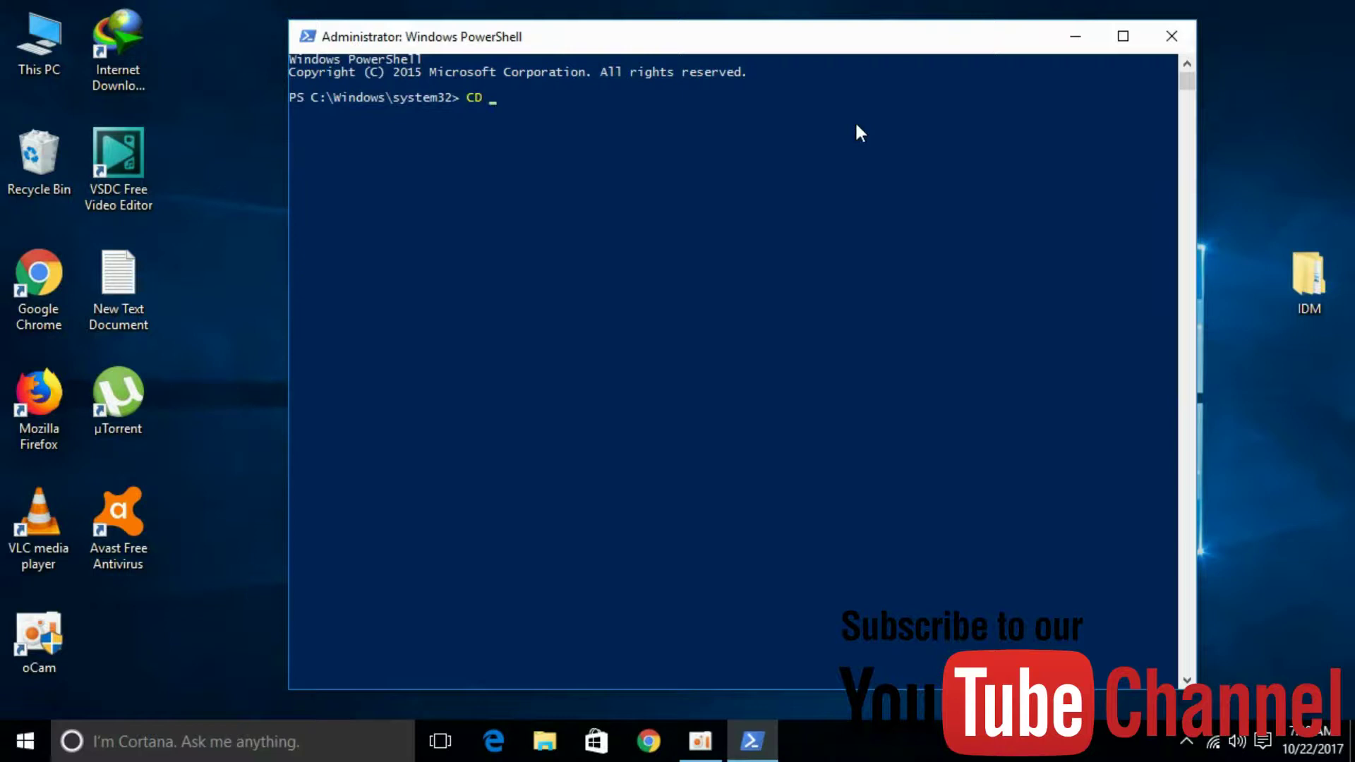
pyautogui.hotkey('ctrl', 'v')
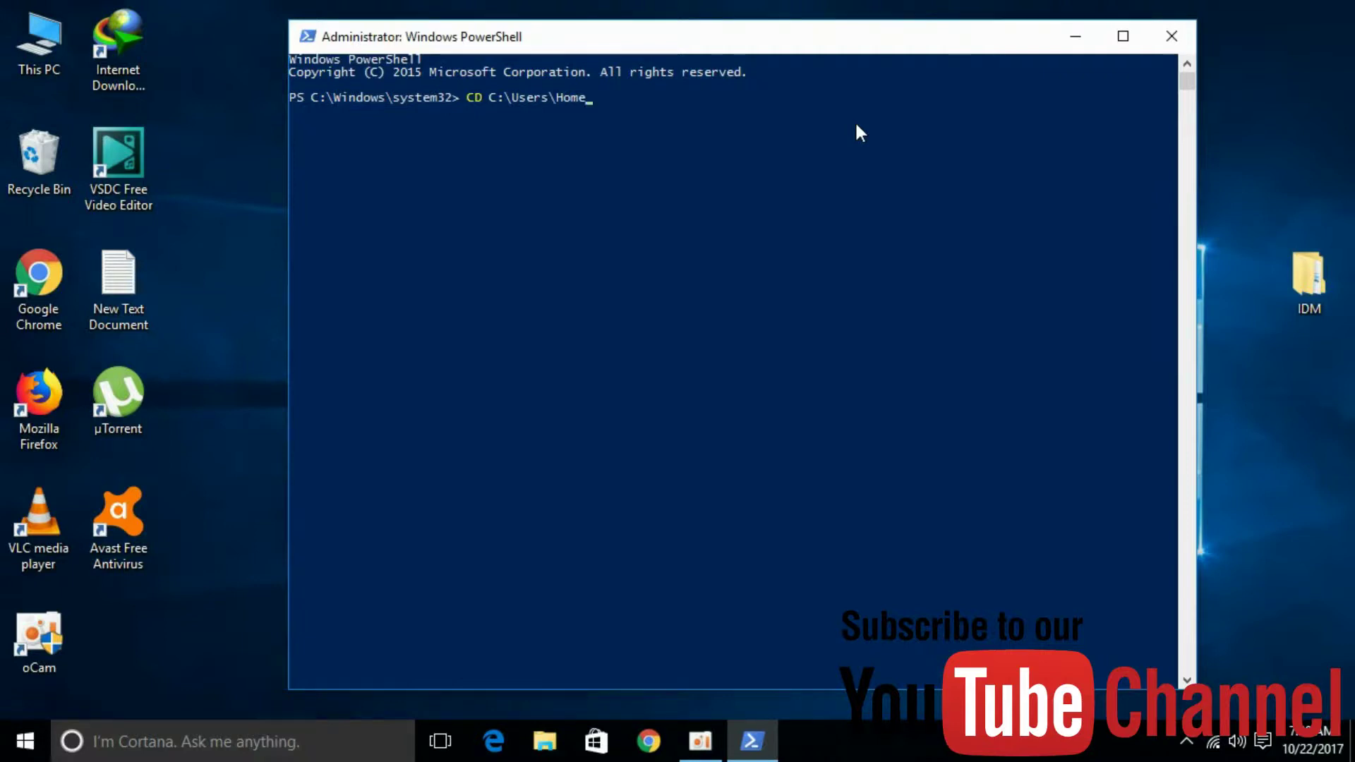
pyautogui.press('Return')
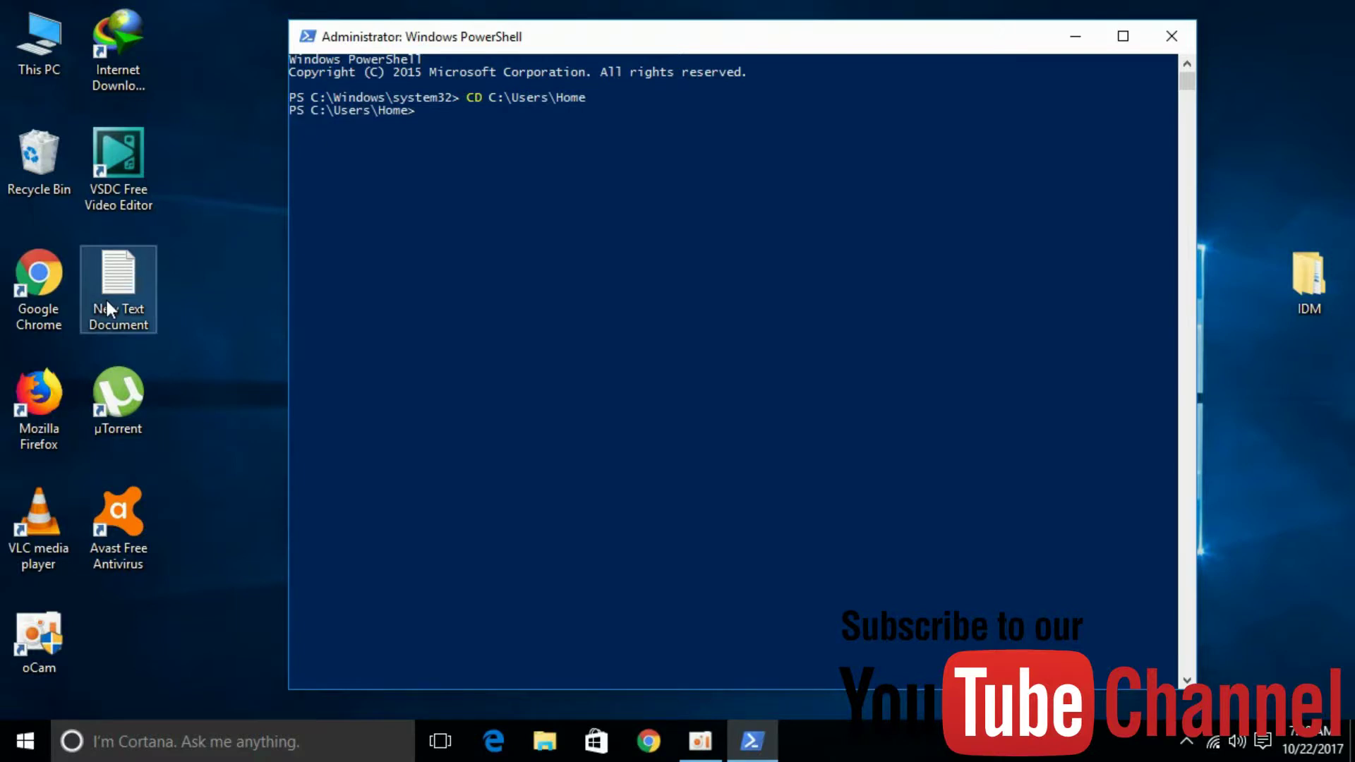
pyautogui.doubleClick(107, 308)
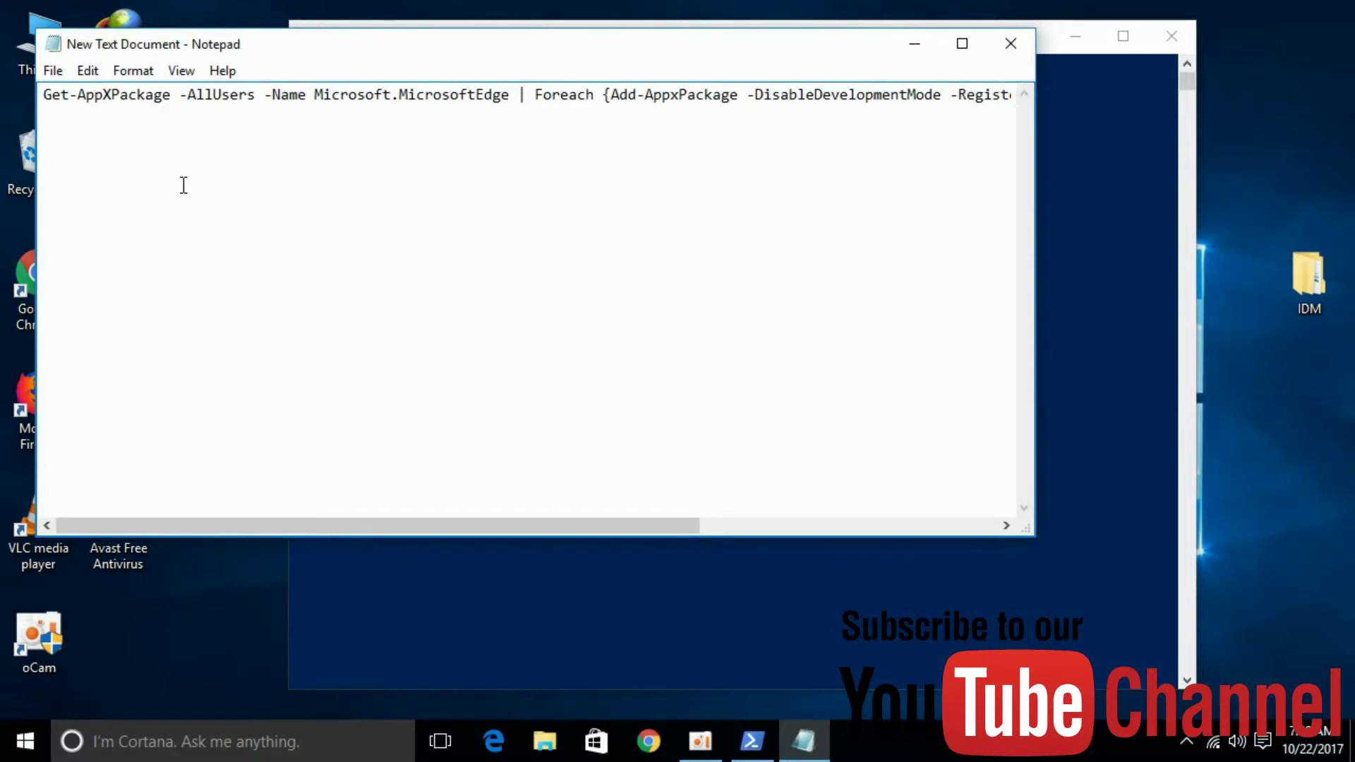
# Select the whole Get-AppXPackage command line in Notepad
pyautogui.hotkey('ctrl', 'a')
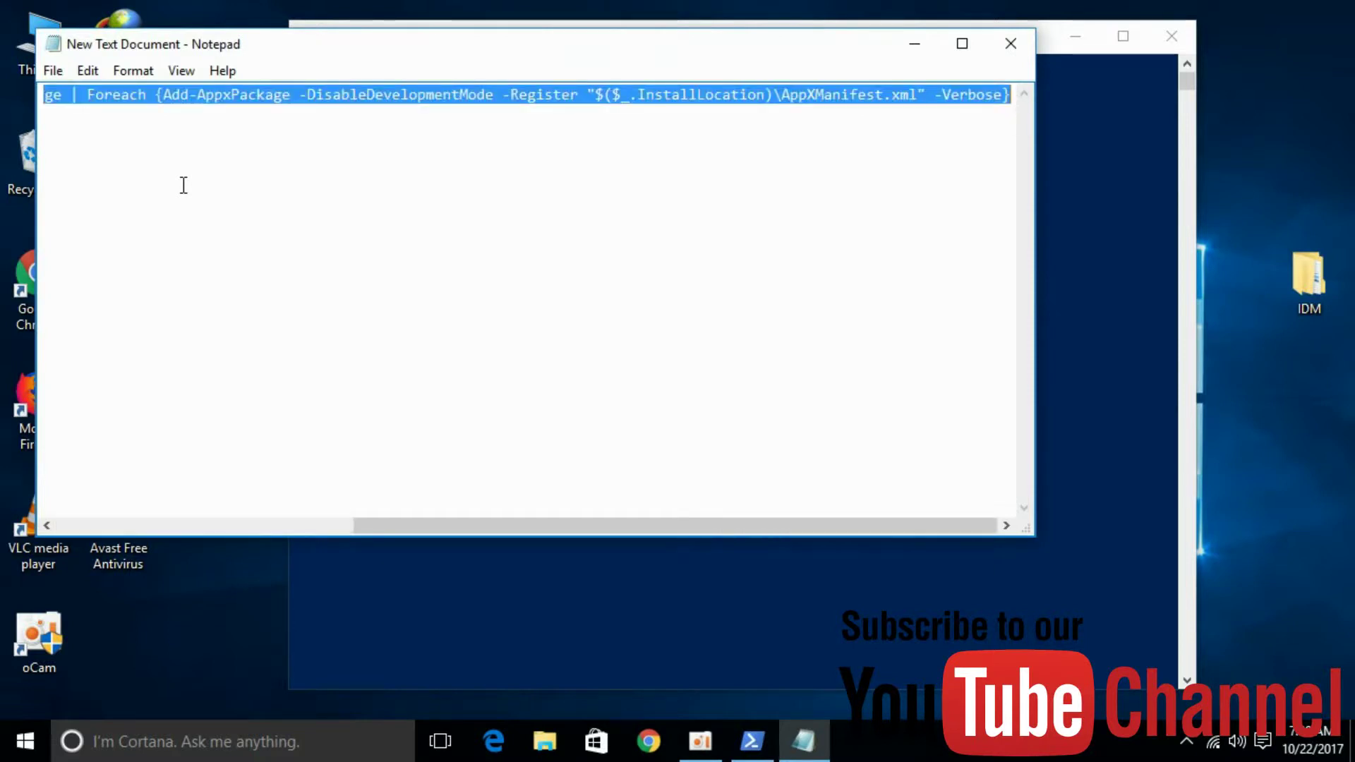
# Paste the Microsoft.MicrosoftEdge re-registration command at the C:\Users\Home PowerShell prompt
pyautogui.click(1113, 145)
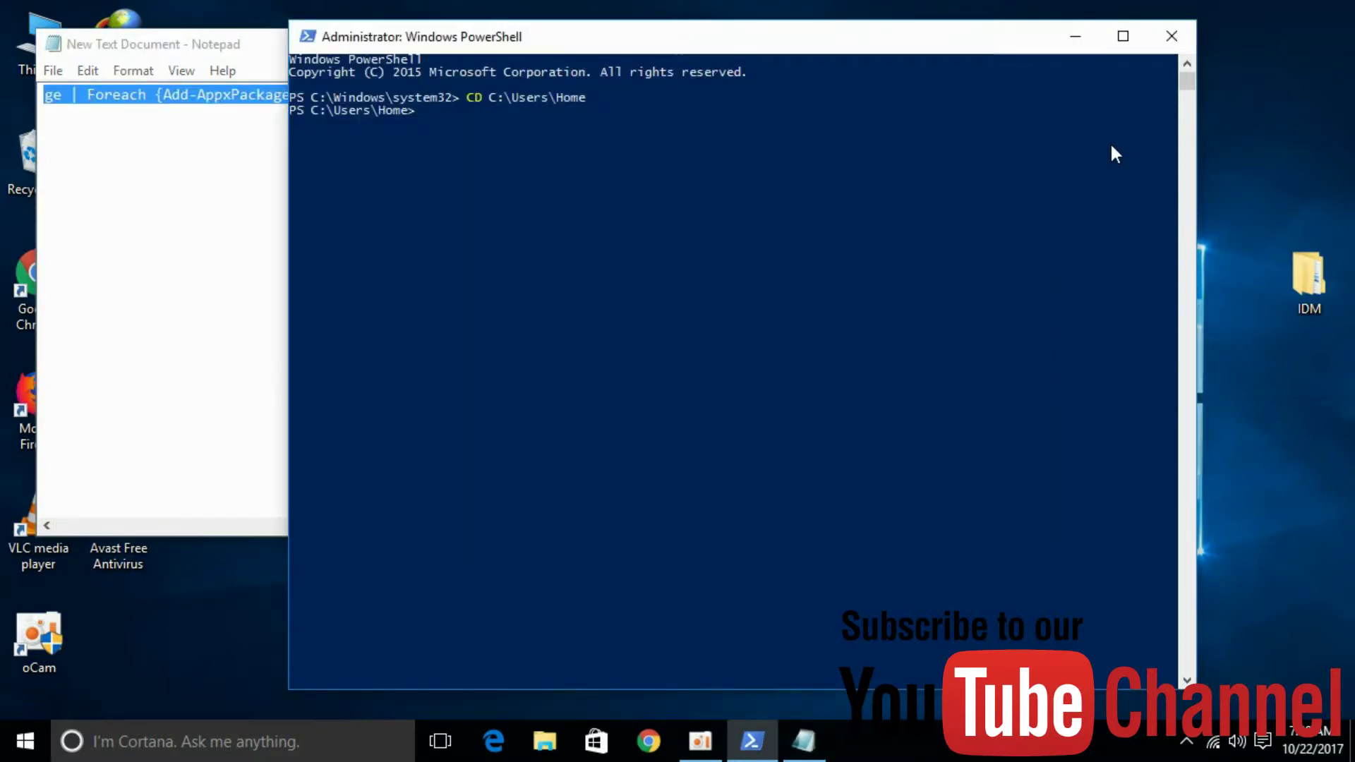
pyautogui.rightClick(960, 157)
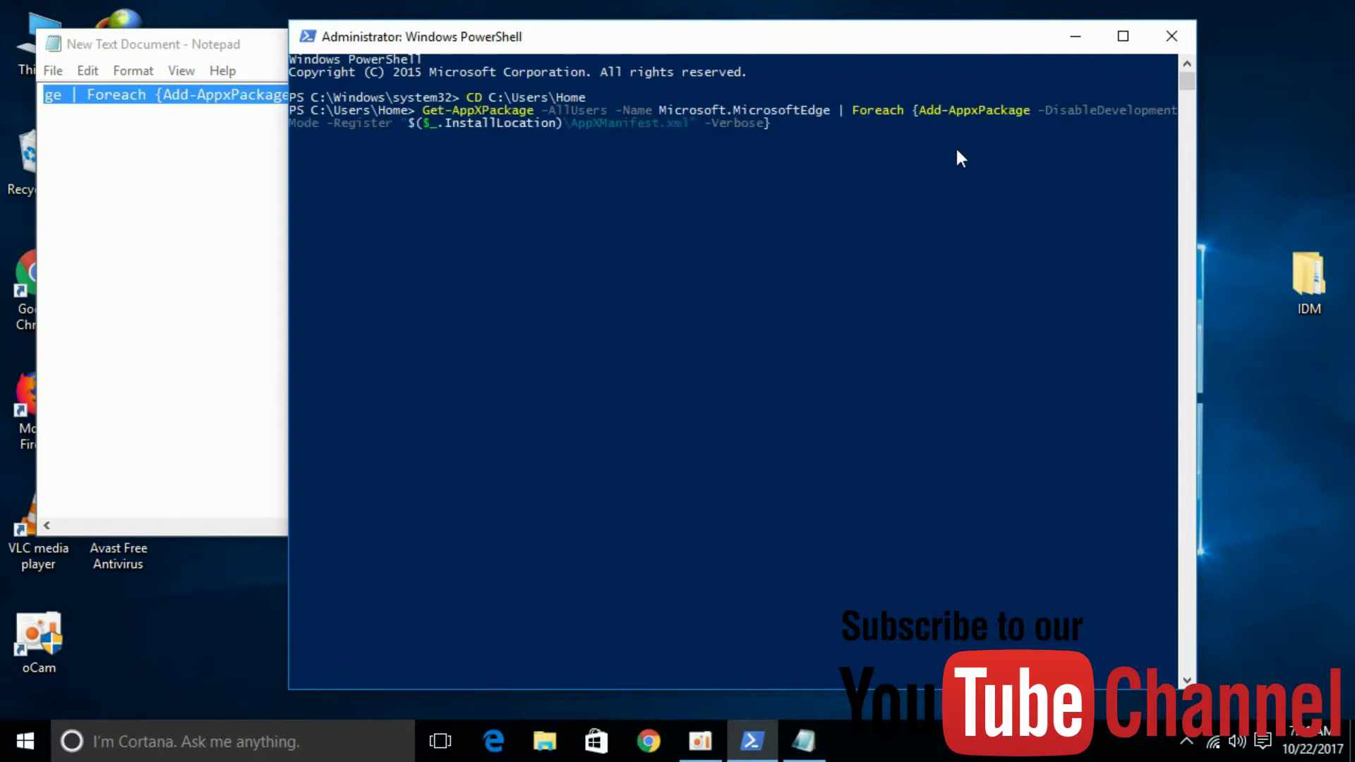